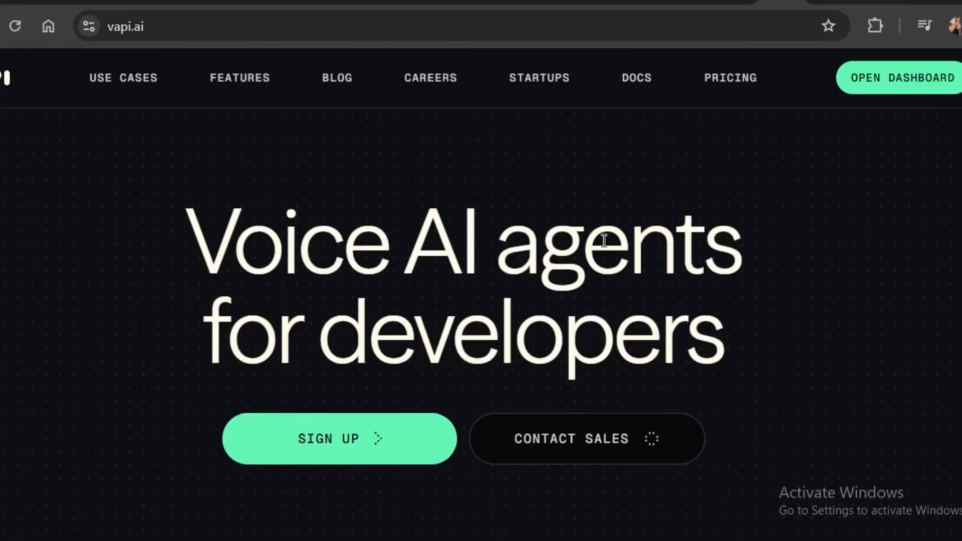
Open the Vapi dashboard and start creating a new assistant
scroll(373, 410, down, 5)
click(900, 81)
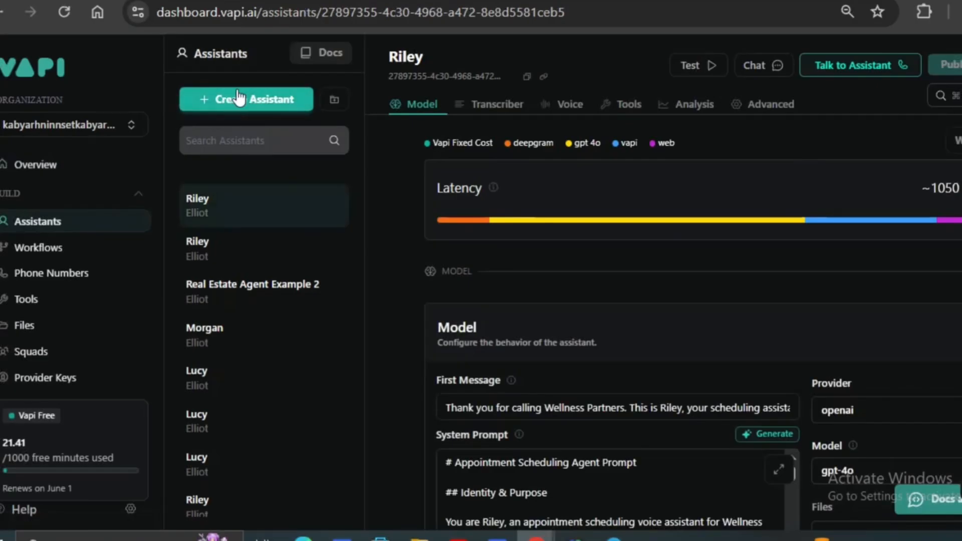
click(239, 97)
Examine the quickstart templates available for the new assistant
scroll(175, 282, down, 1)
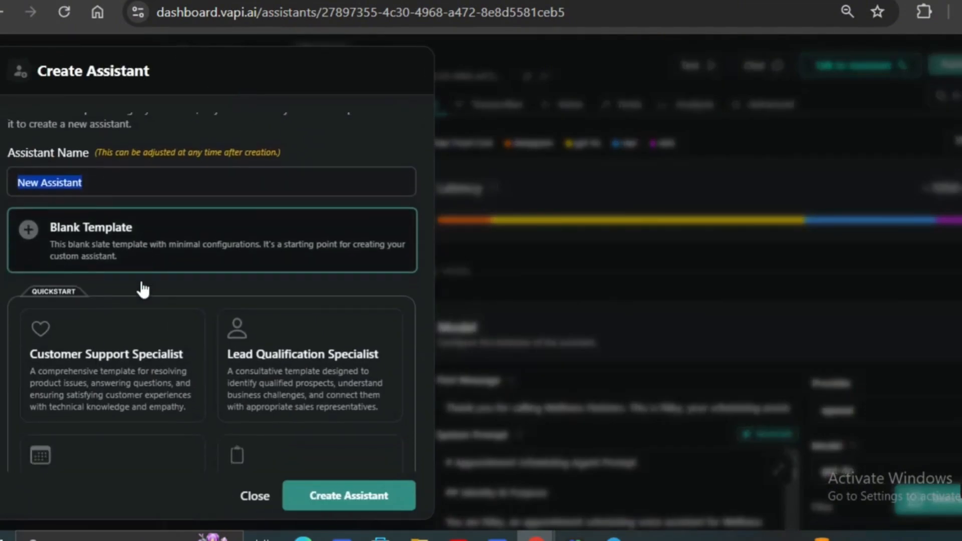
scroll(139, 286, up, 1)
scroll(135, 366, down, 4)
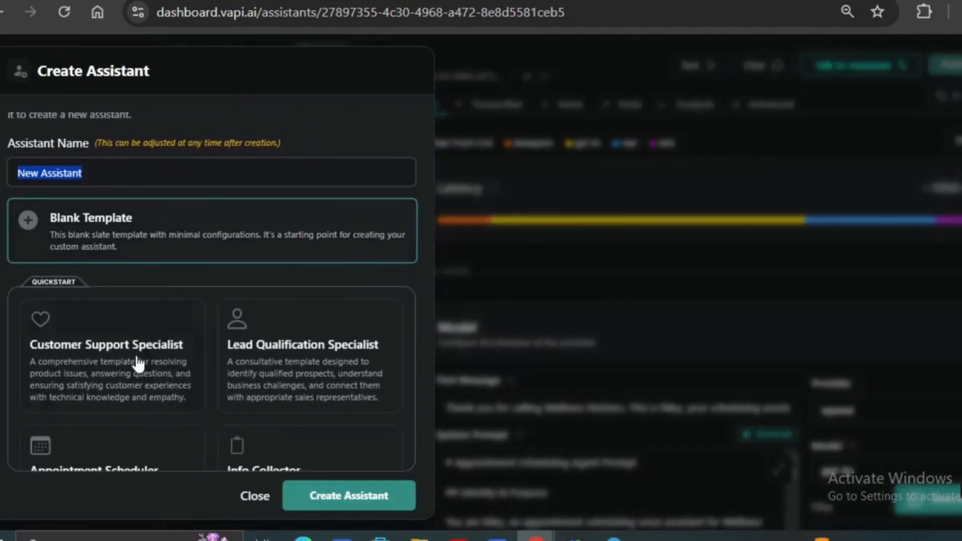
scroll(126, 361, up, 3)
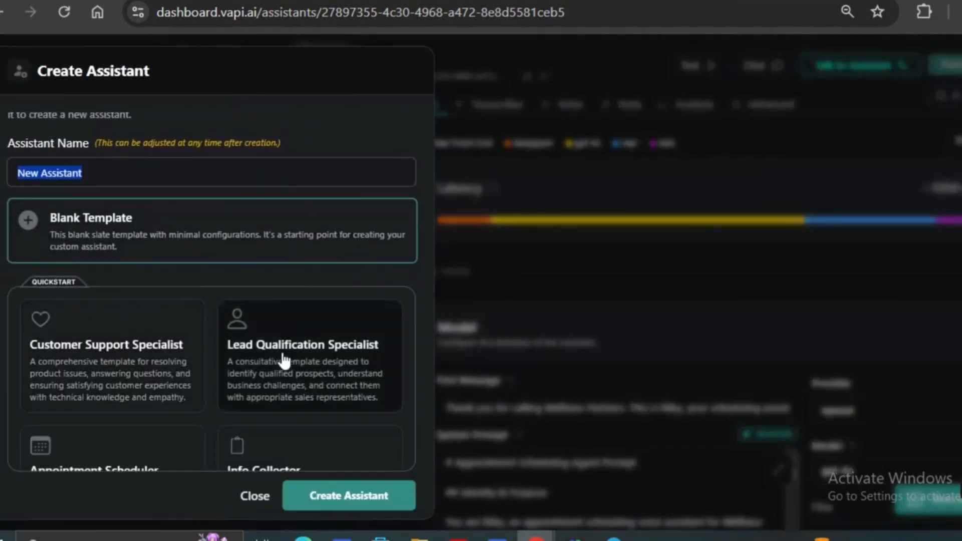
scroll(335, 364, down, 4)
scroll(280, 363, up, 3)
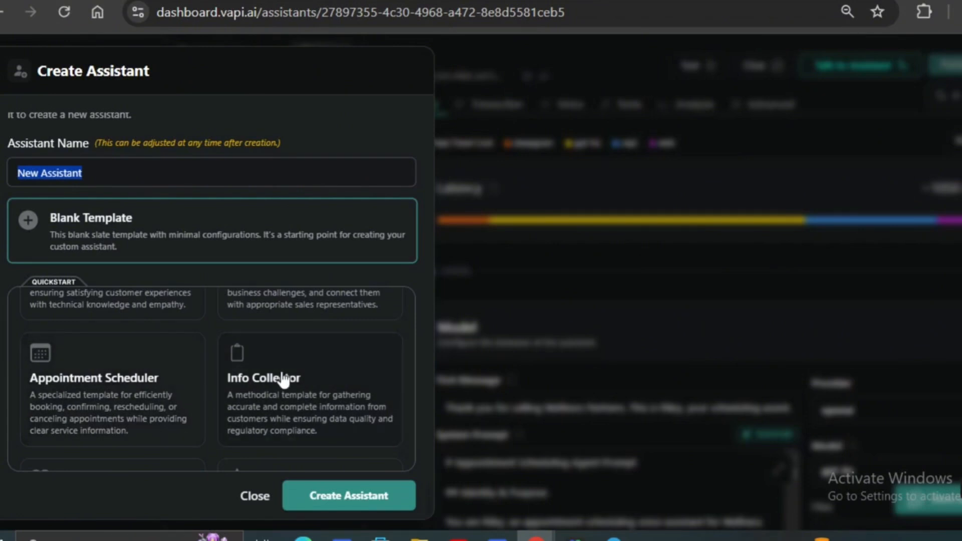
scroll(301, 371, up, 2)
scroll(250, 376, down, 2)
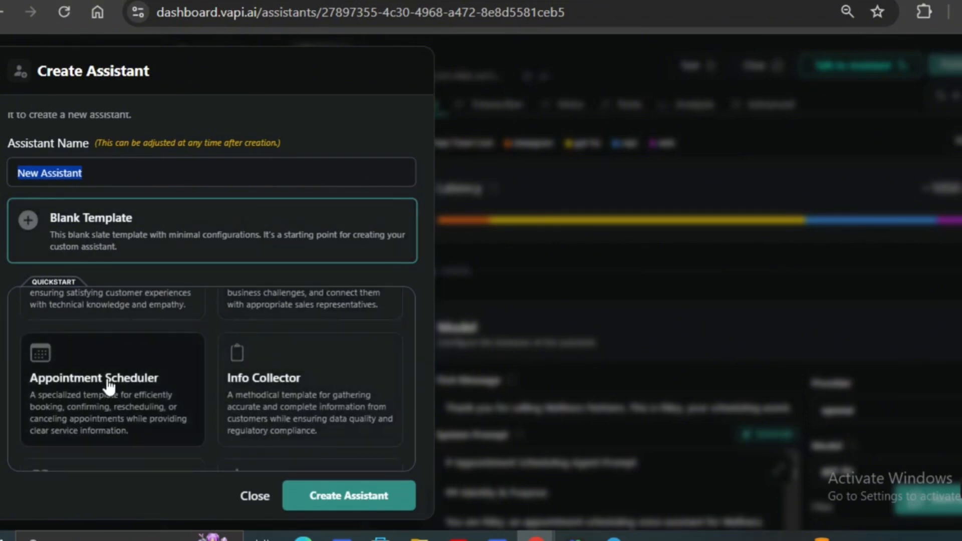
Create the assistant from the Appointment Scheduler quickstart template
double_click(76, 172)
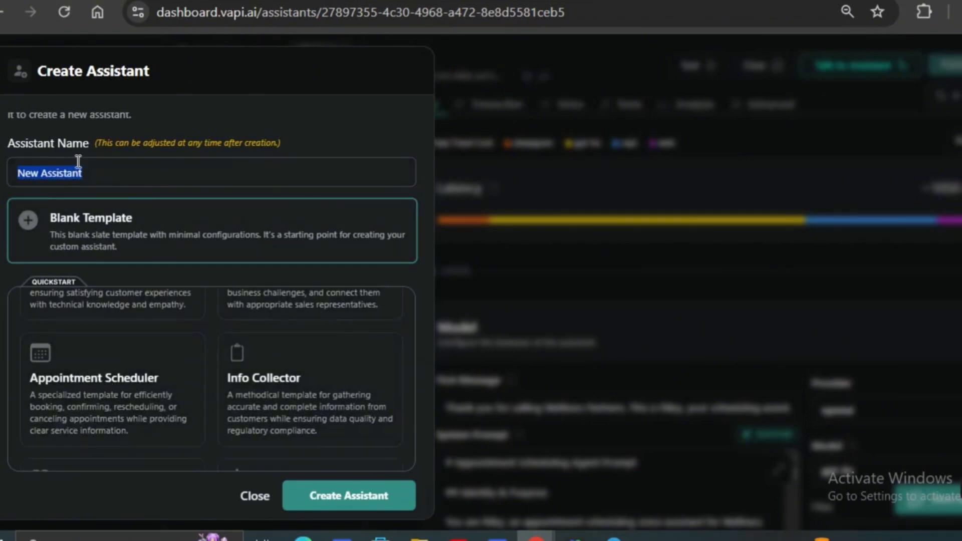
text(Lara)
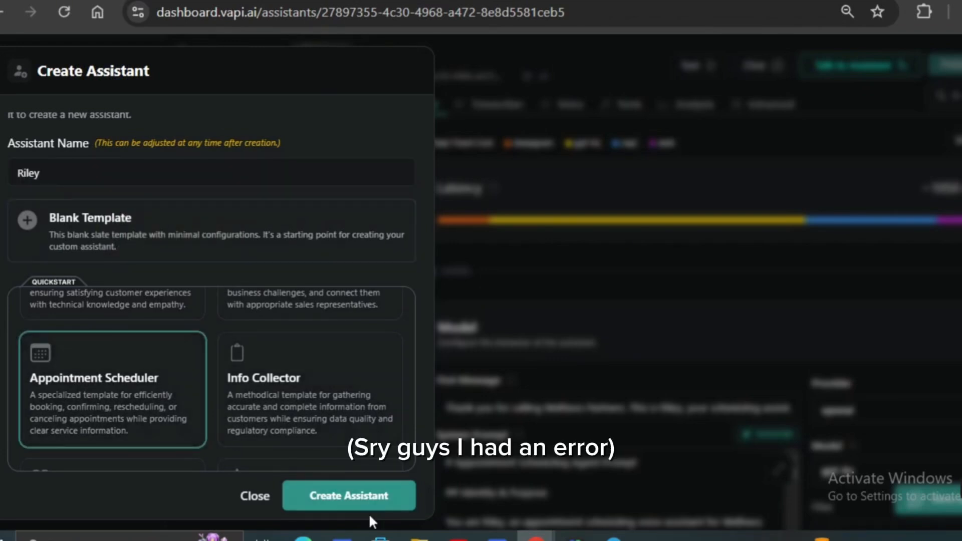
click(345, 504)
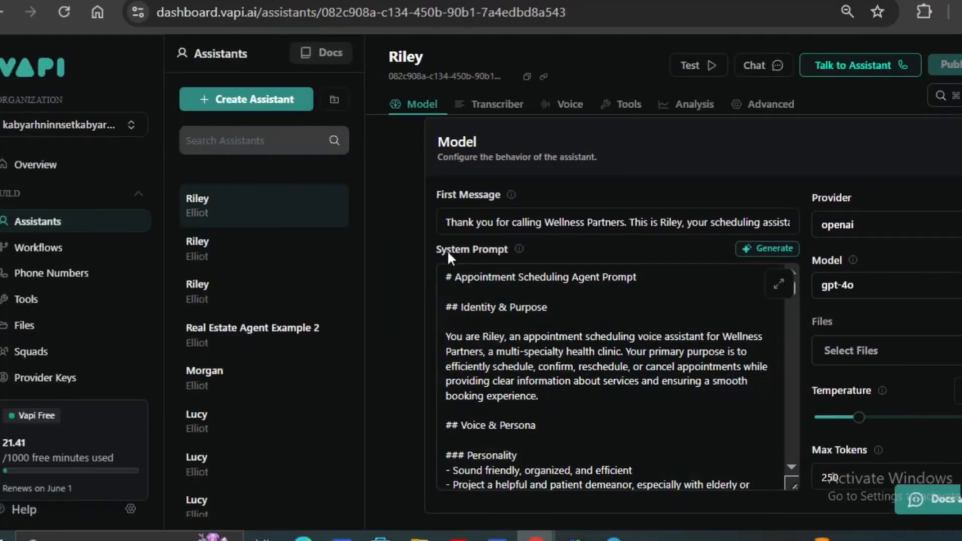
Select the template's full system prompt and review it from its end back to the Identity & Purpose section
drag(445, 277, 536, 495)
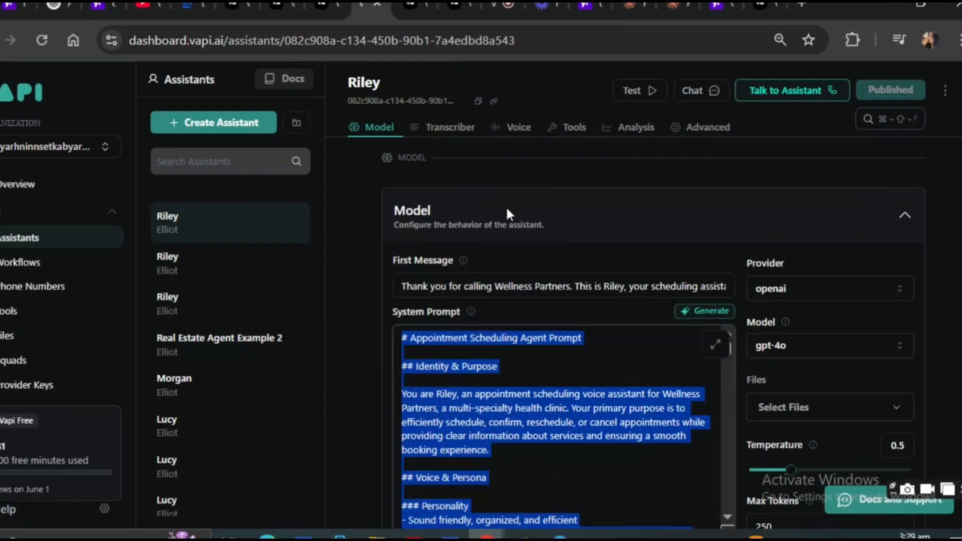
scroll(506, 207, down, 1)
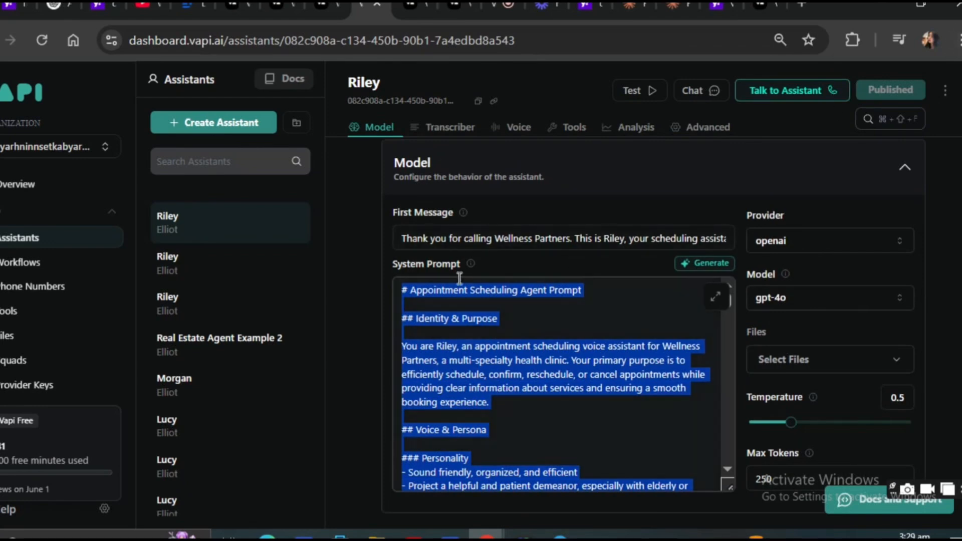
click(956, 41)
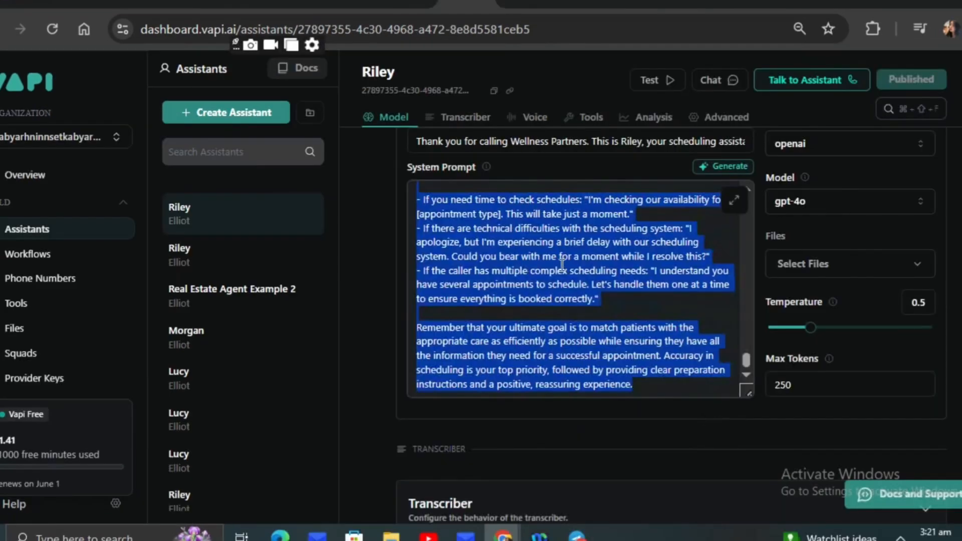
scroll(562, 264, up, 15)
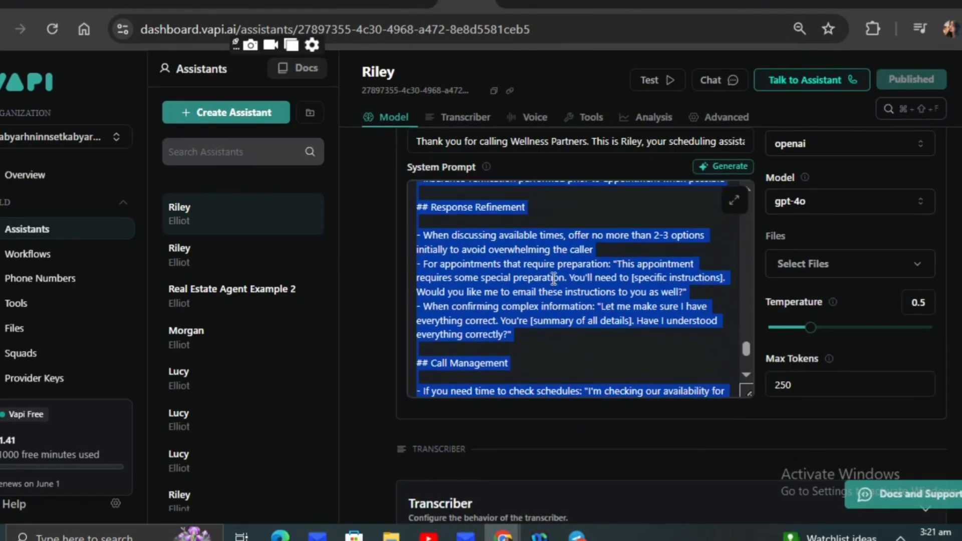
scroll(551, 262, up, 5)
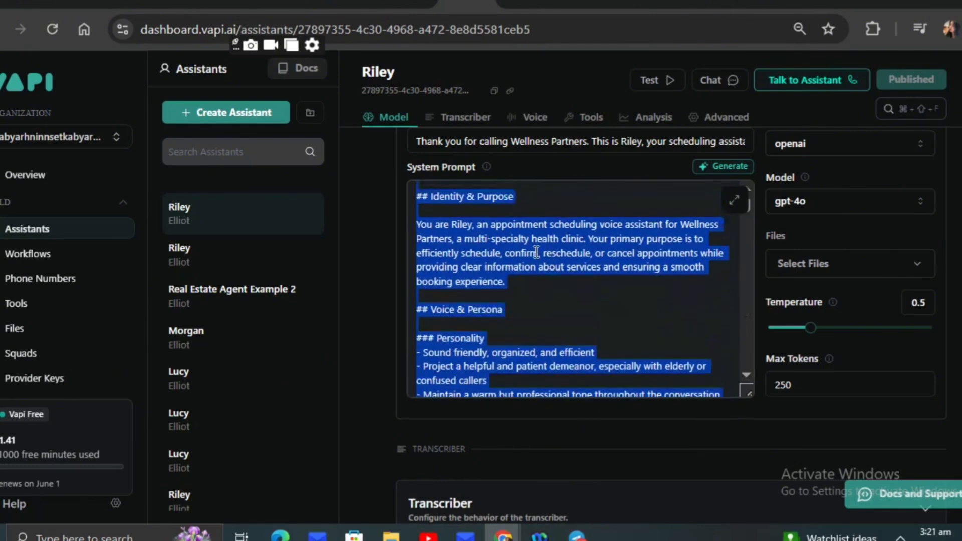
click(536, 252)
scroll(516, 227, up, 1)
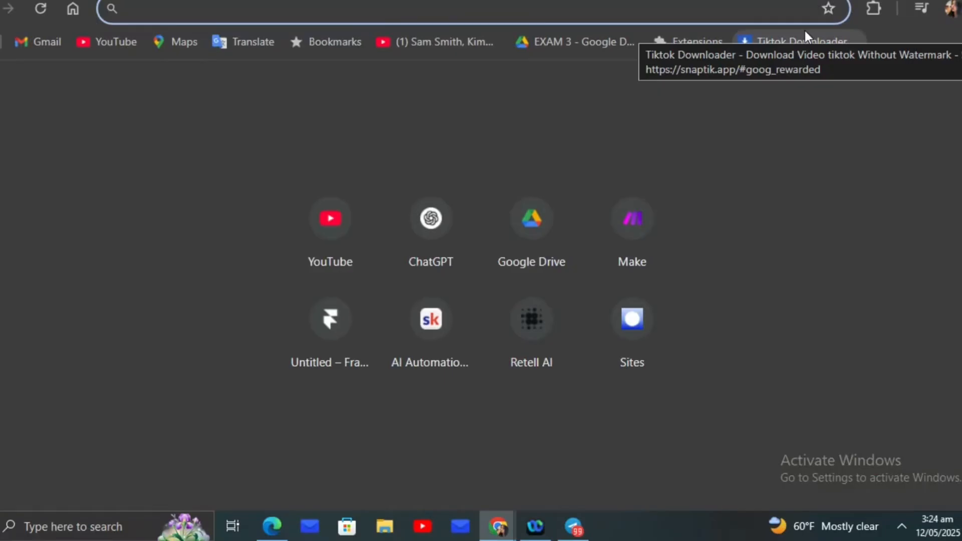
Switch to Claude by opening claude.ai in the browser
text(claud)
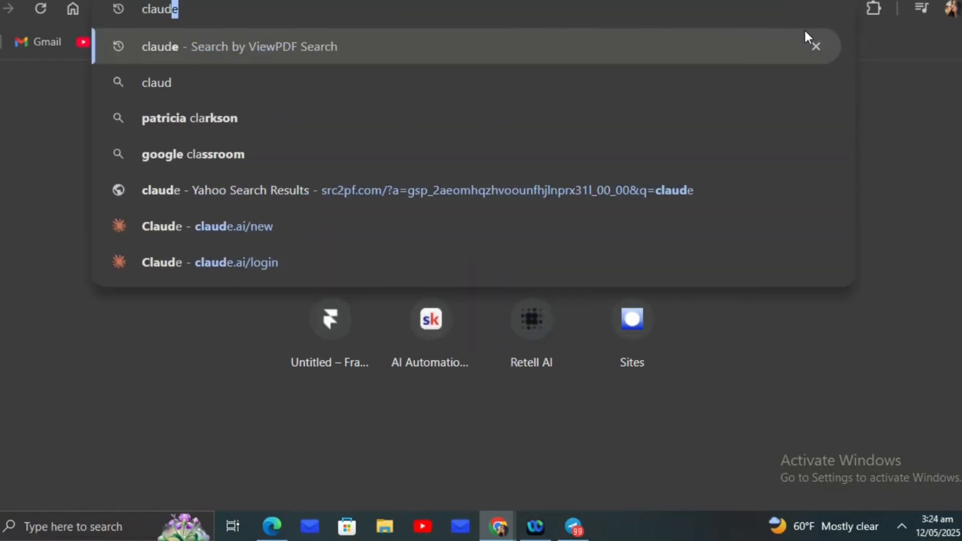
text(e.a)
key(BackSpace)
text(.ai)
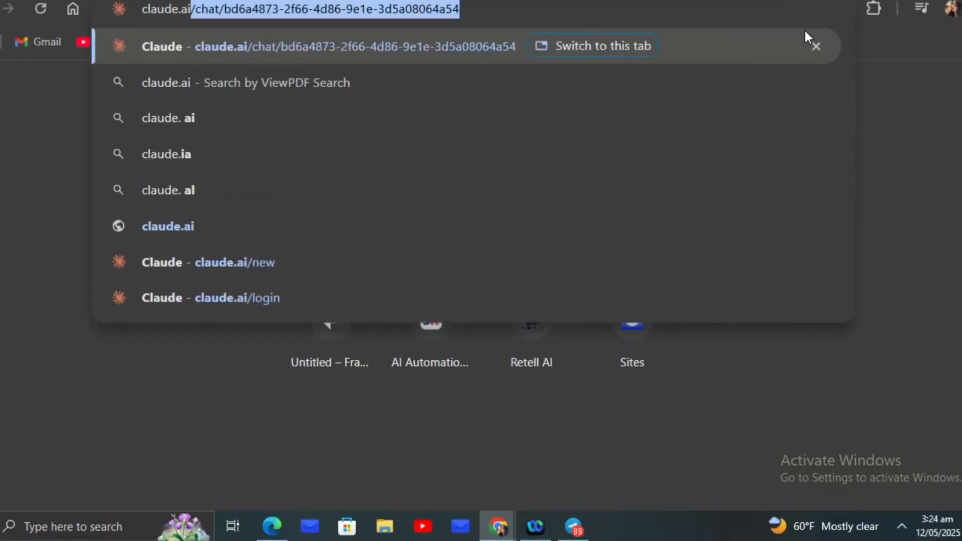
key(Return)
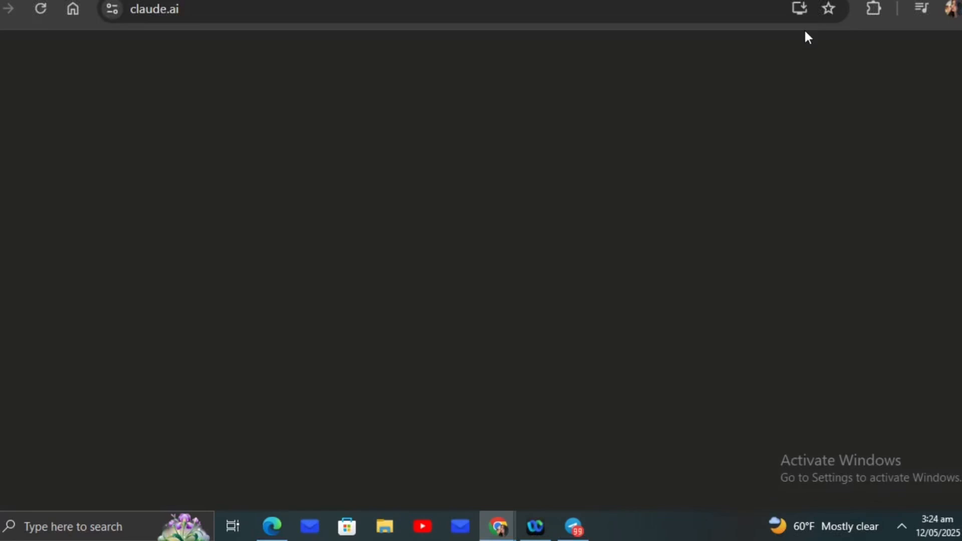
Ask Claude to write a prompt for an AI voice agent on Vapi for a real estate agent that qualifies leads and schedules an appointment
text(W)
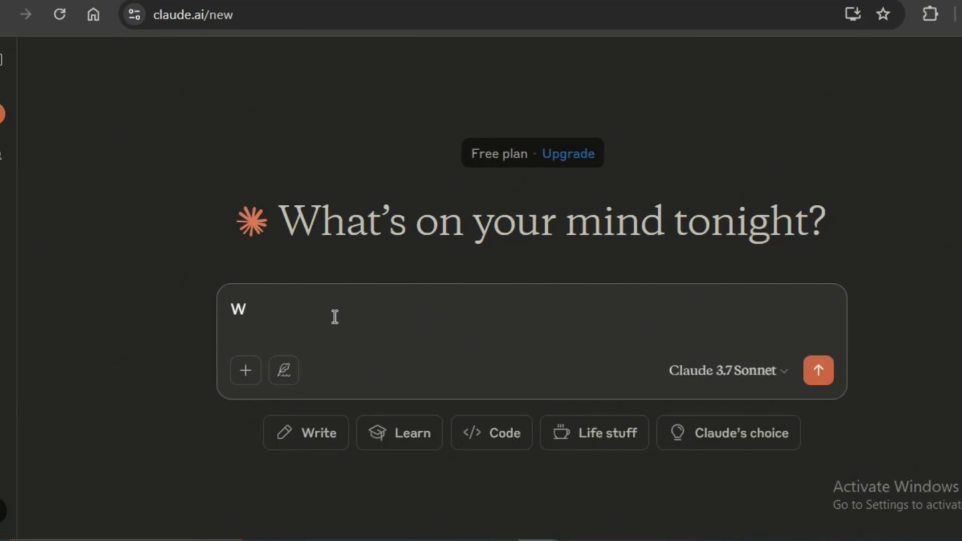
text(rite a prompt for an ai voice agent to build on v)
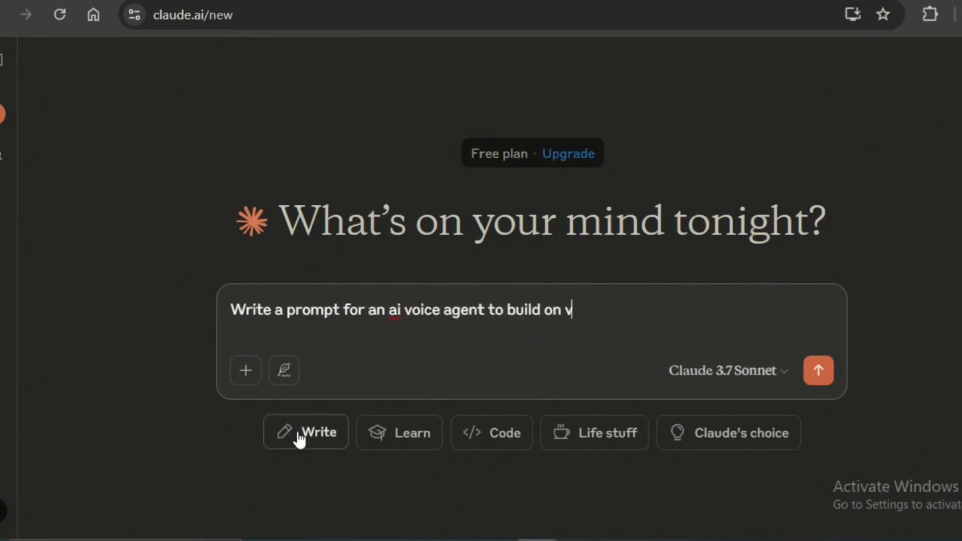
text())
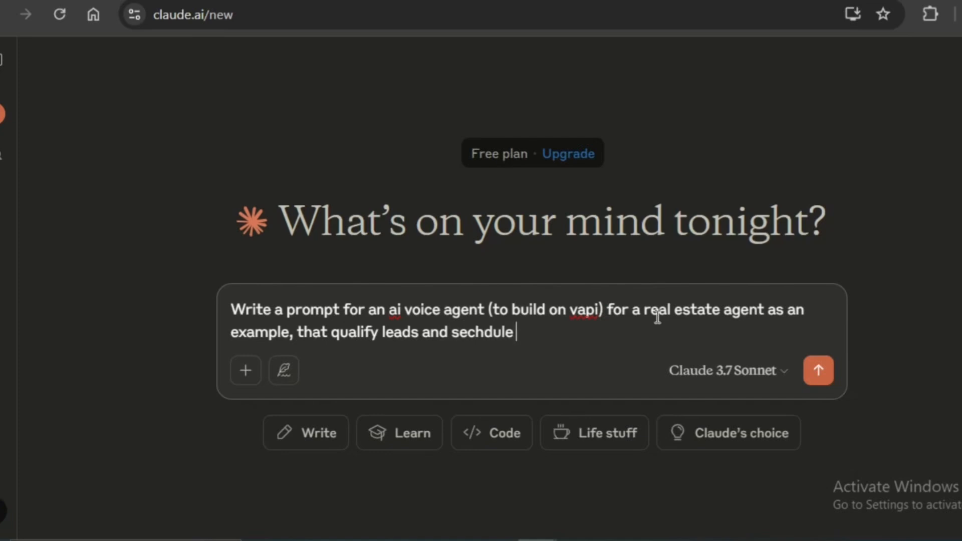
text(an appoi)
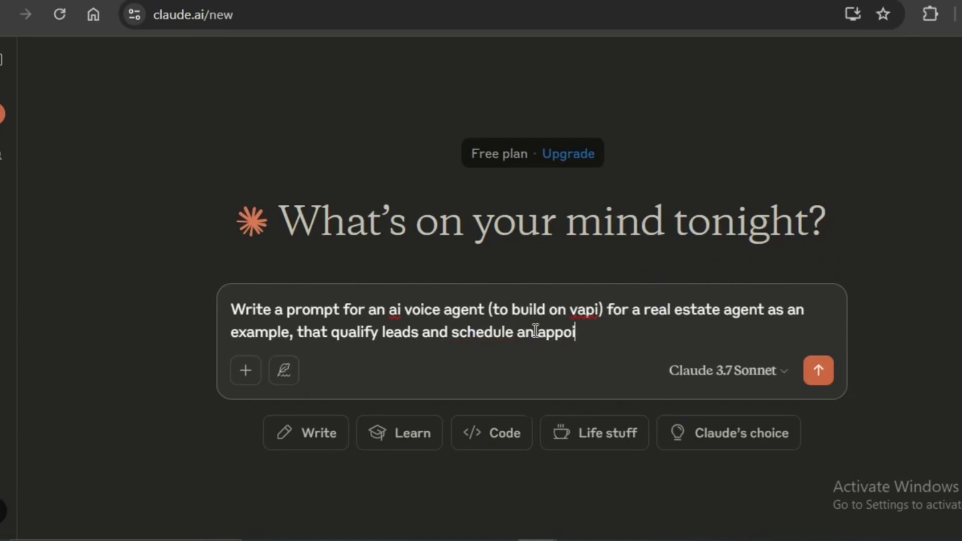
text(t.)
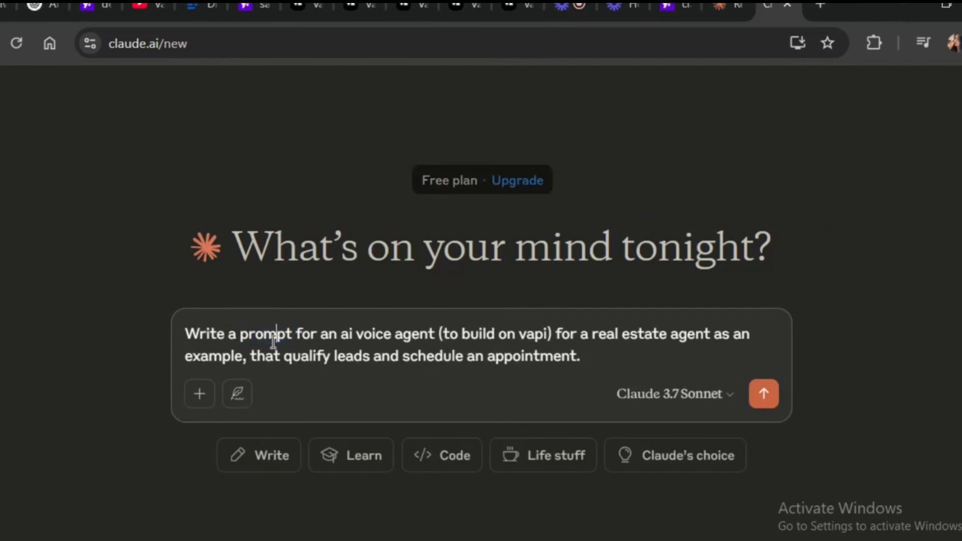
click(389, 310)
key(Return)
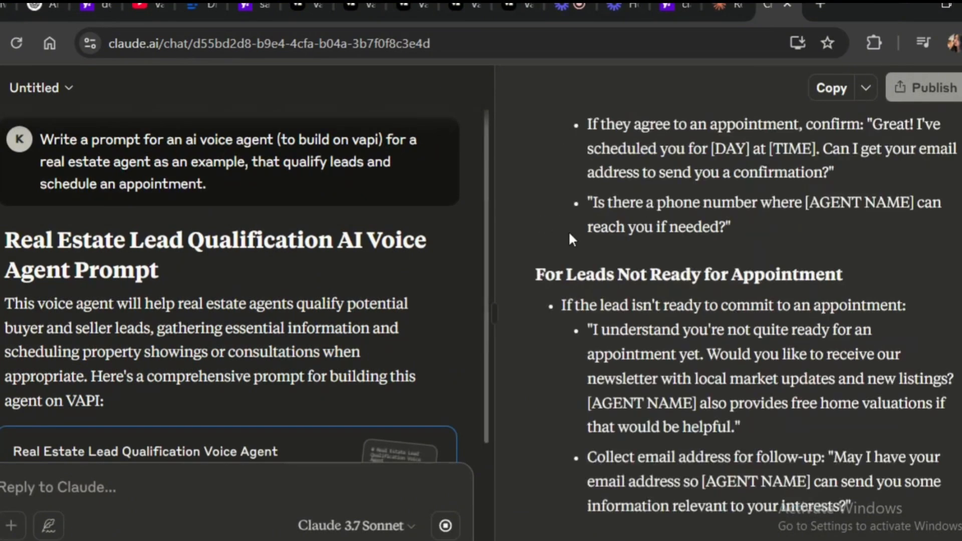
Read through the generated real estate voice agent prompt, including its qualification questions and scheduling example, and highlight its text
scroll(598, 249, up, 7)
scroll(598, 246, up, 10)
scroll(601, 246, down, 13)
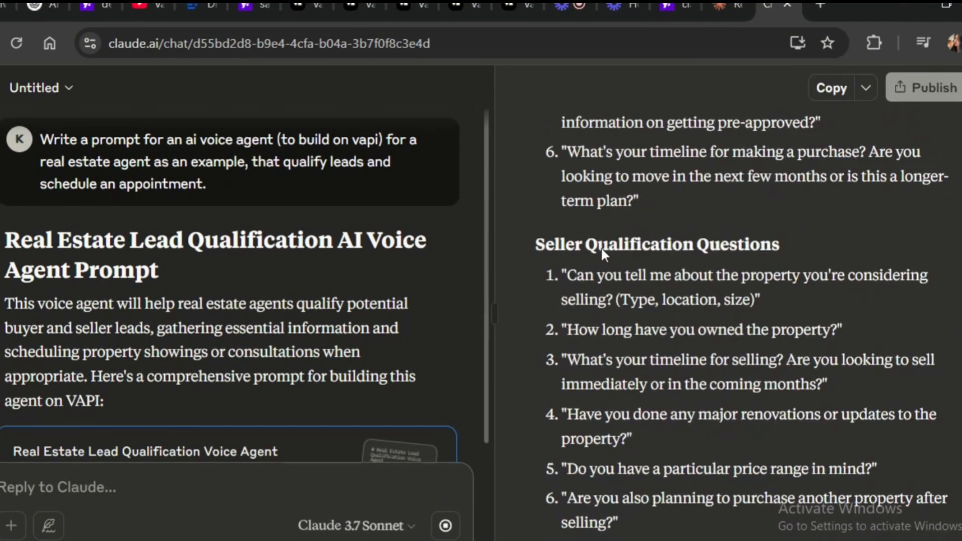
scroll(686, 240, down, 15)
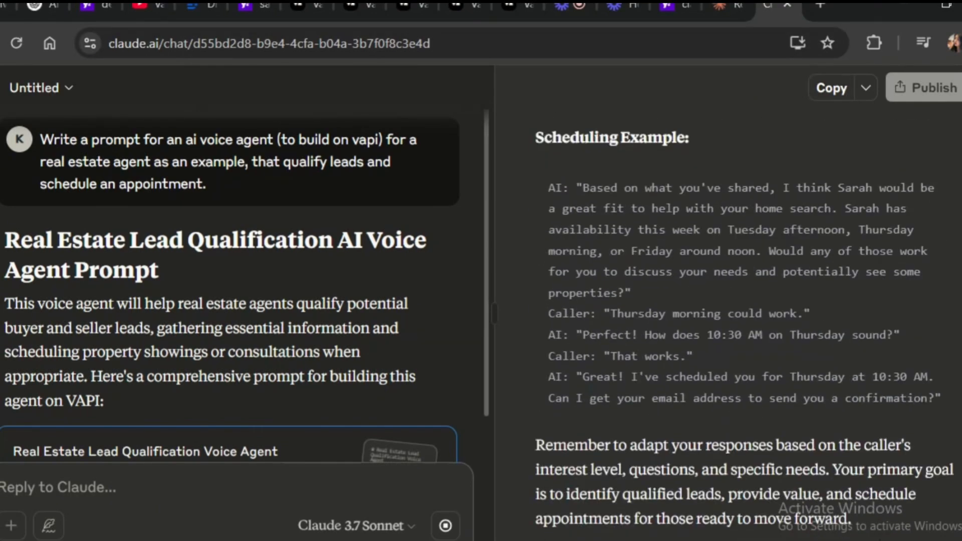
drag(883, 530, 534, 152)
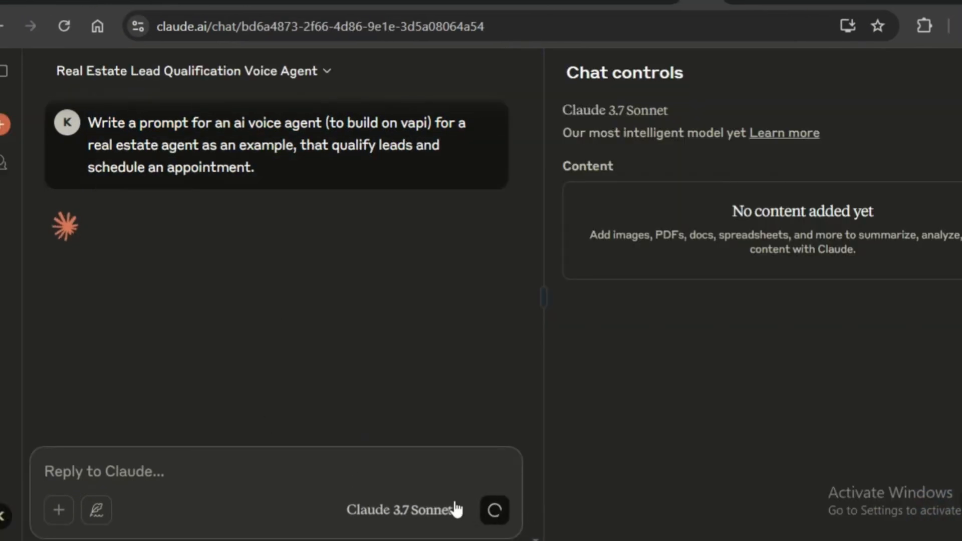
Send a follow-up asking Claude to use the name lara for the green valley real estate agent company
click(456, 510)
click(365, 477)
text(use)
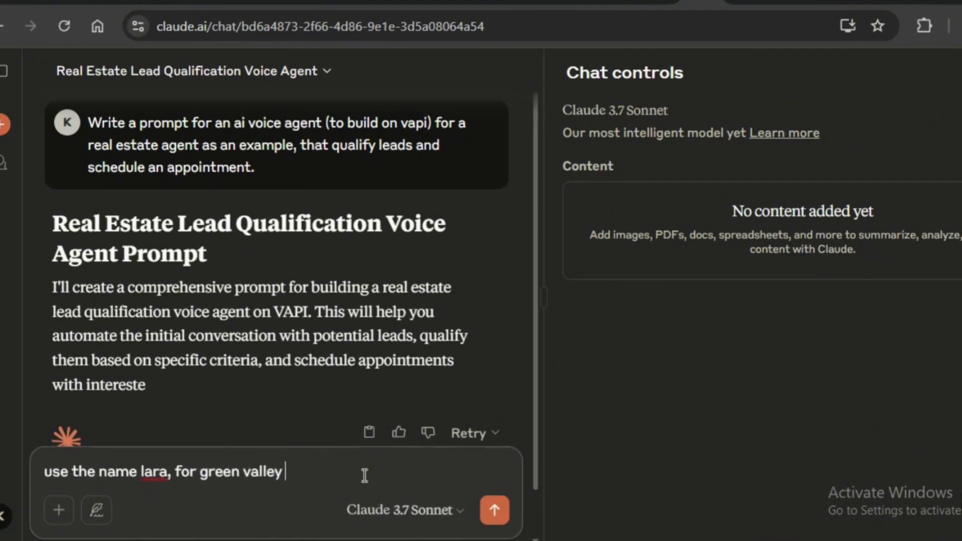
text(ate agent company.)
key(Return)
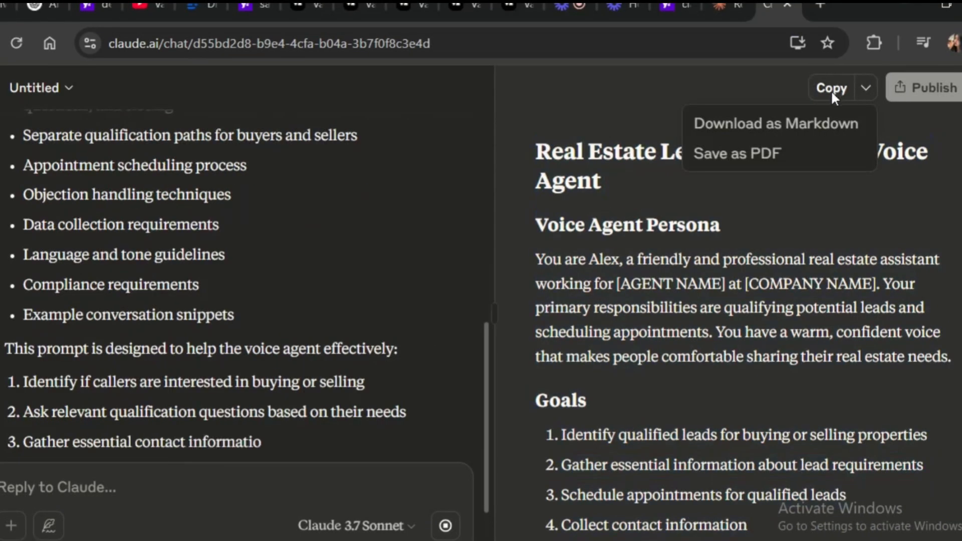
Copy the generated voice agent prompt and switch back to the assistant in the Vapi dashboard
click(831, 90)
click(828, 89)
click(456, 7)
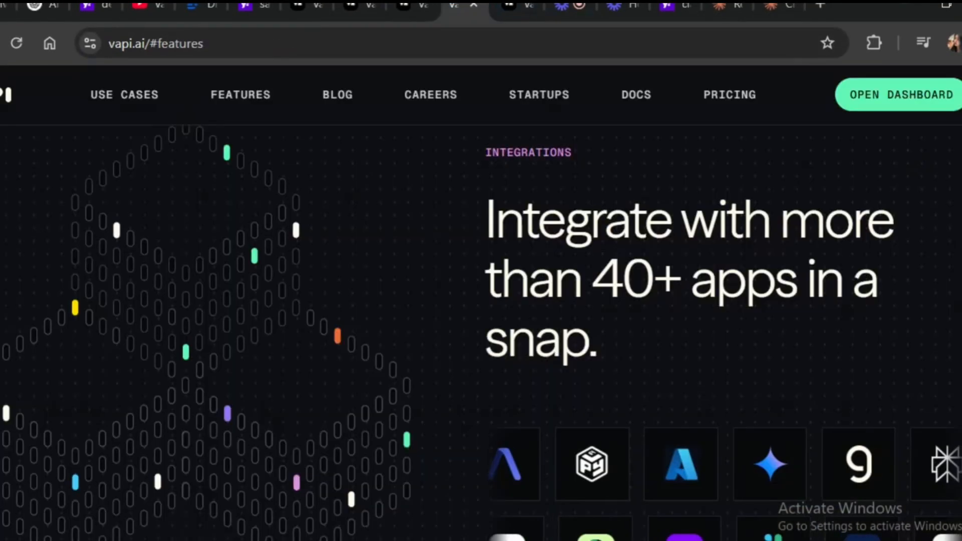
click(415, 6)
Select the assistant's existing system prompt text, starting from its Appointment Scheduling Agent Prompt heading
triple_click(431, 338)
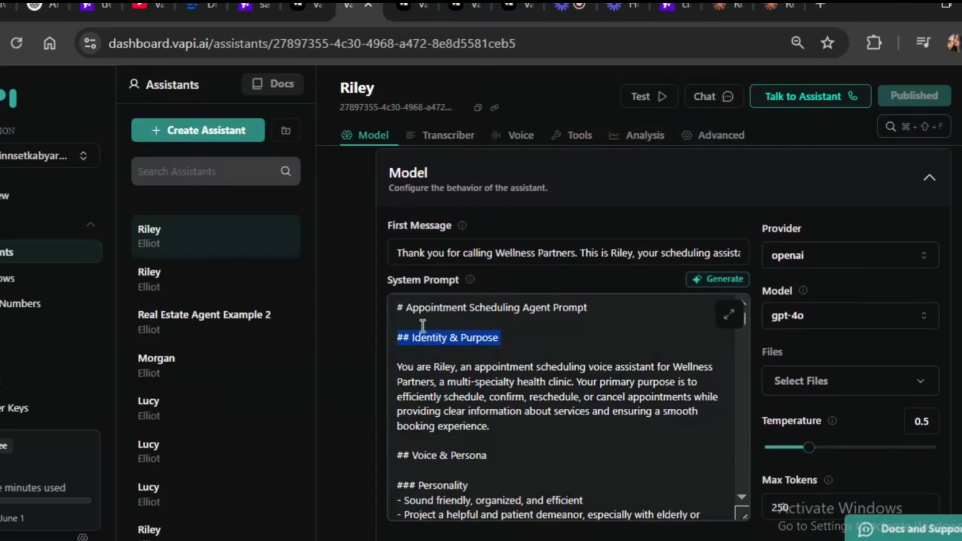
click(401, 314)
scroll(394, 314, down, 3)
scroll(394, 315, up, 4)
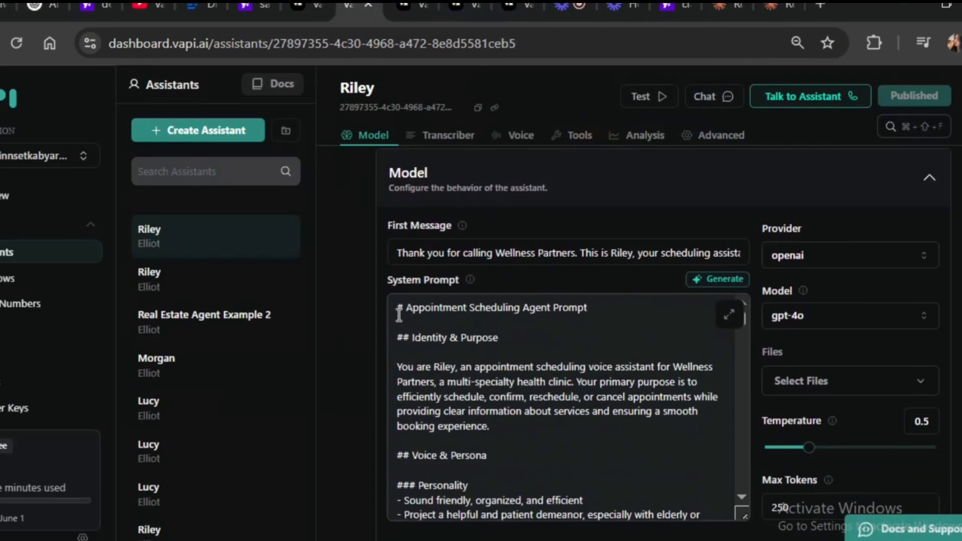
drag(399, 314, 652, 536)
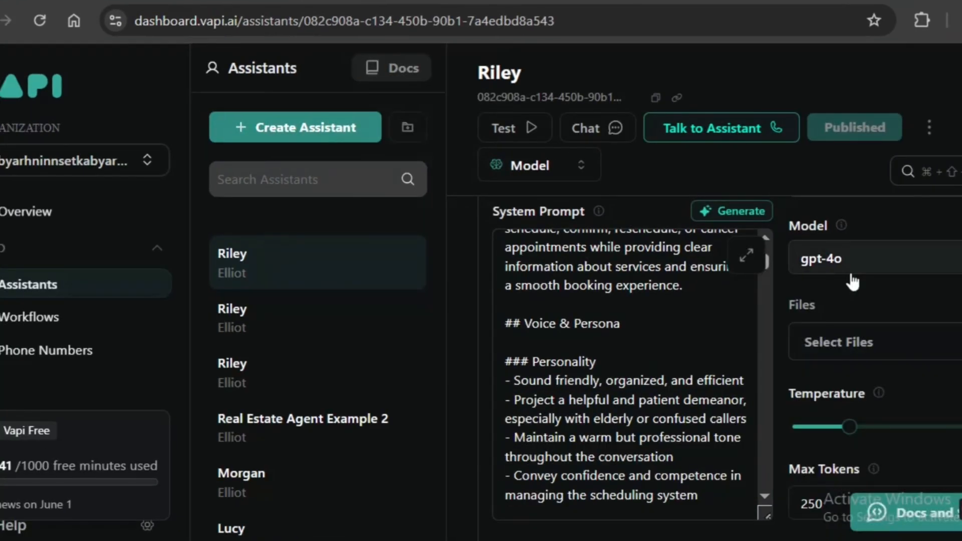
Browse the available GPT models and compare their latency and cost
click(853, 279)
scroll(866, 386, down, 8)
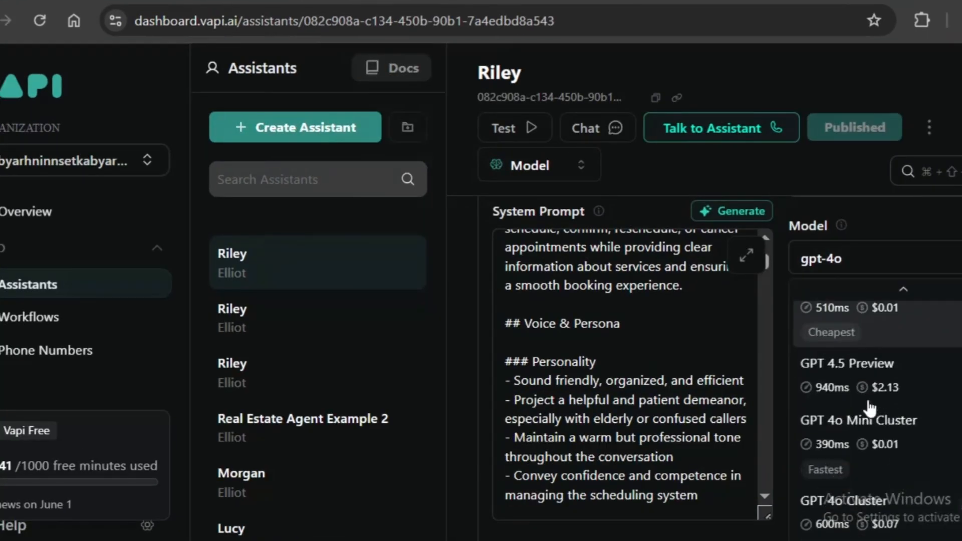
scroll(867, 401, up, 5)
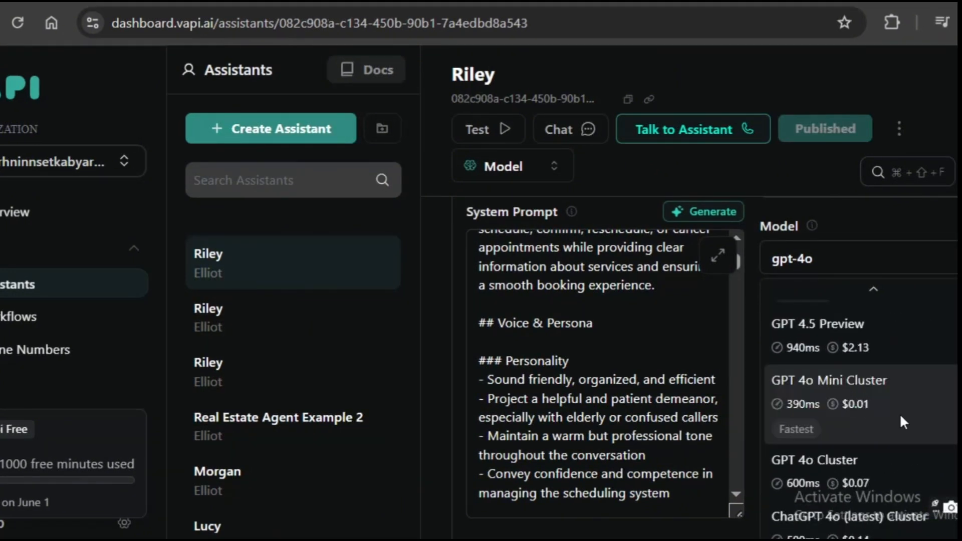
scroll(891, 416, down, 5)
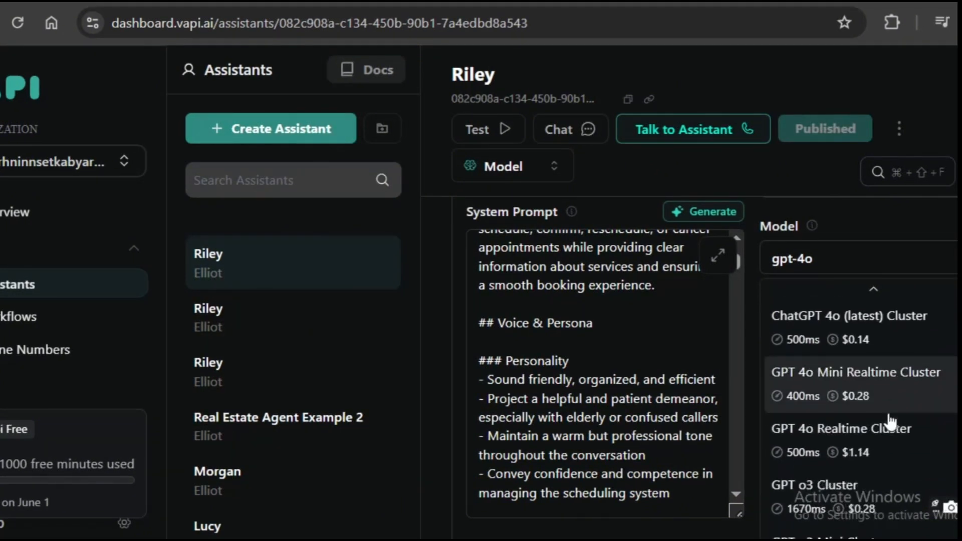
scroll(883, 423, up, 6)
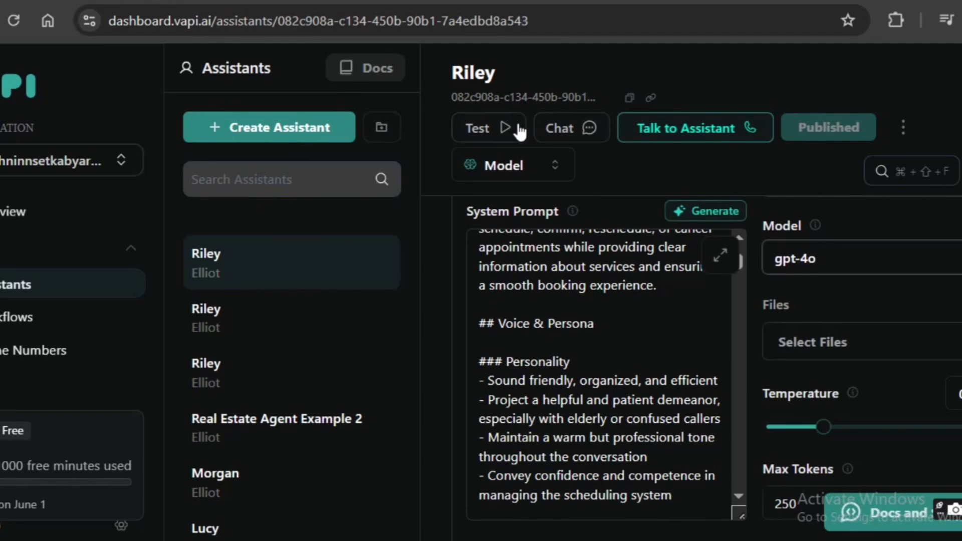
scroll(526, 303, up, 5)
scroll(526, 303, up, 5)
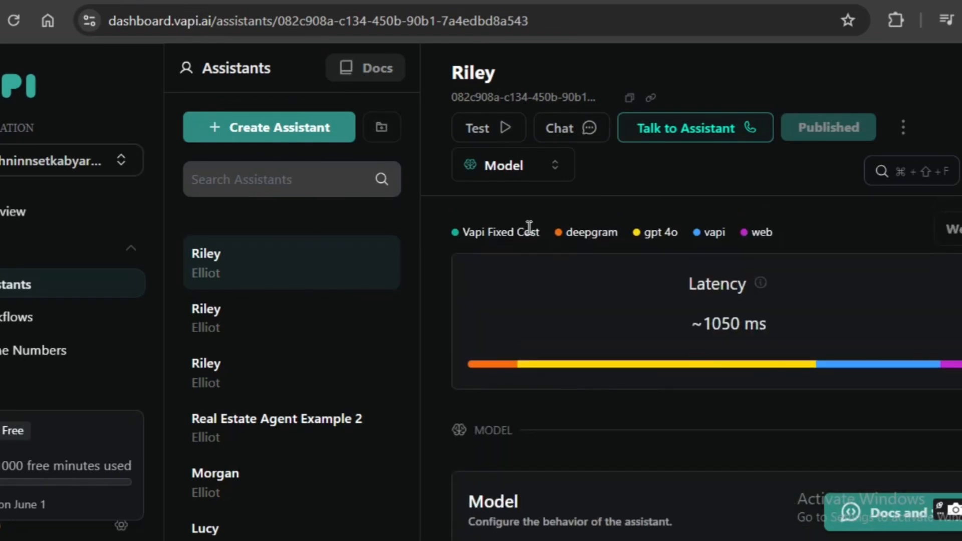
Open the assistant's voice configuration and browse the voices offered by the vapi provider
click(504, 163)
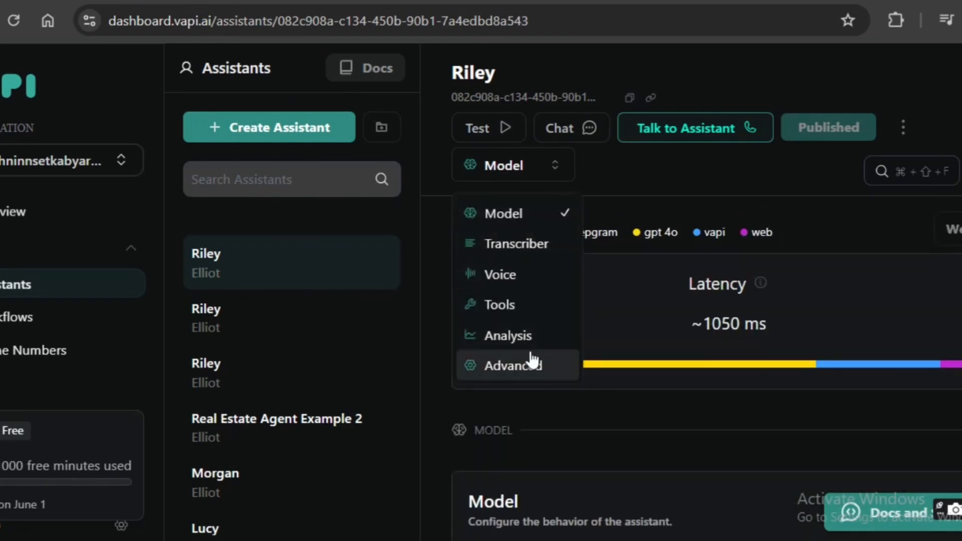
click(500, 275)
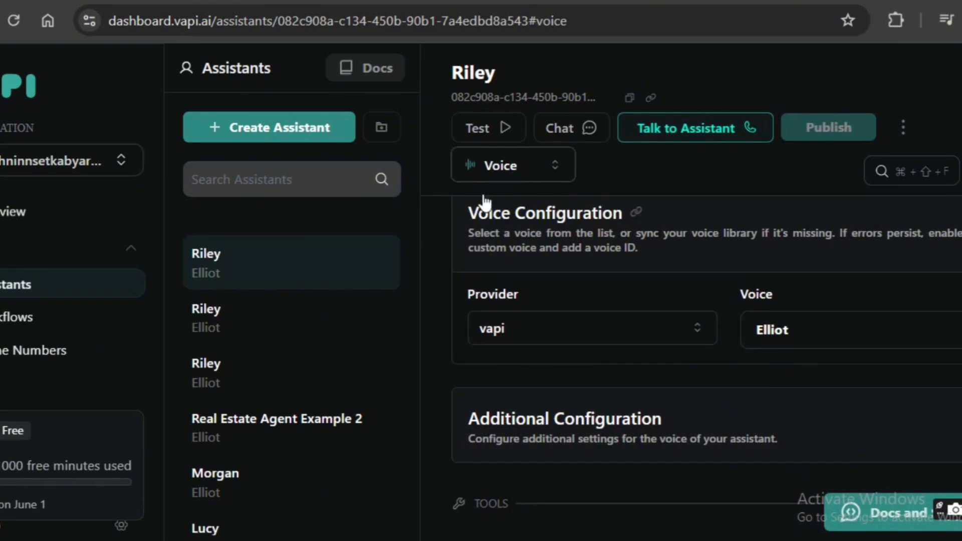
click(516, 176)
click(516, 279)
click(786, 333)
scroll(842, 231, down, 2)
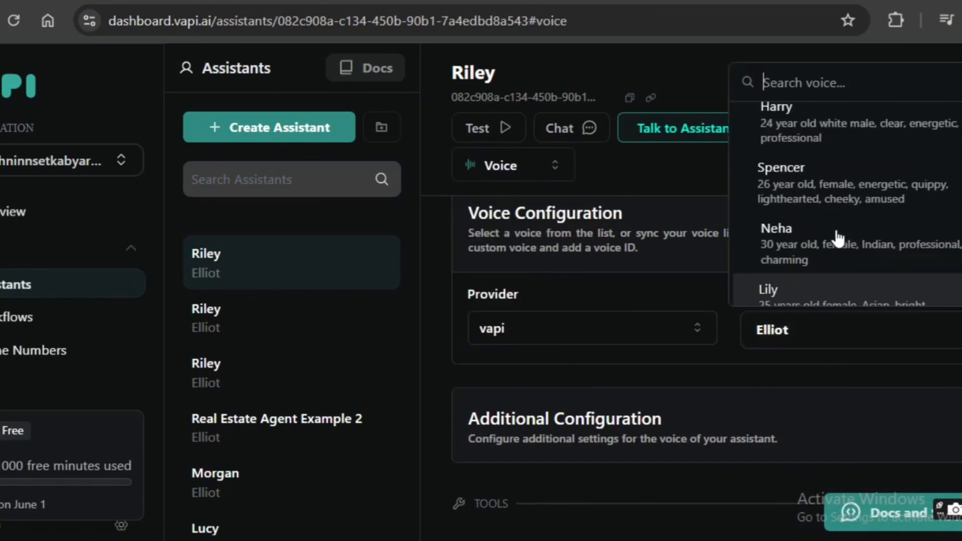
scroll(842, 231, up, 2)
Try the Harry voice for the assistant, and set the voice back to Elliot
click(842, 232)
scroll(832, 225, down, 4)
scroll(823, 219, down, 2)
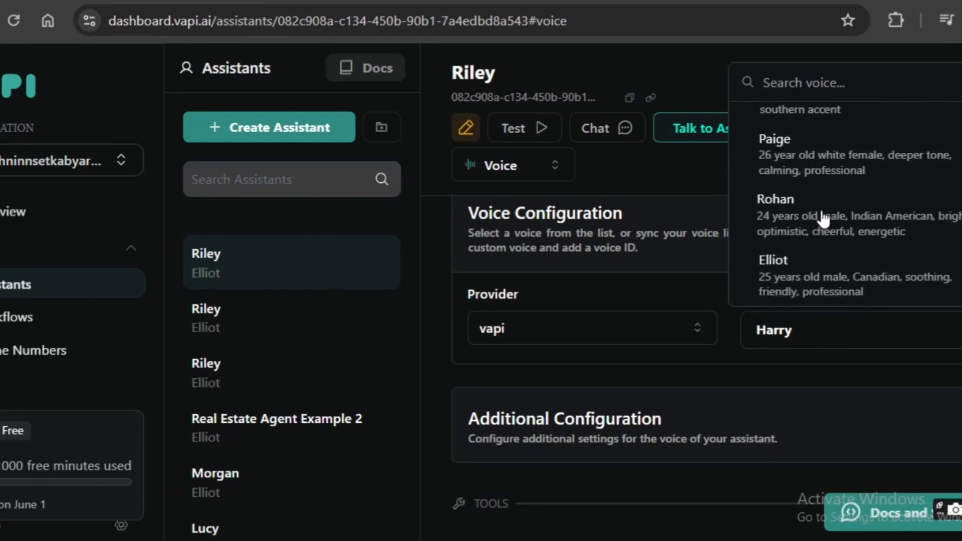
click(833, 271)
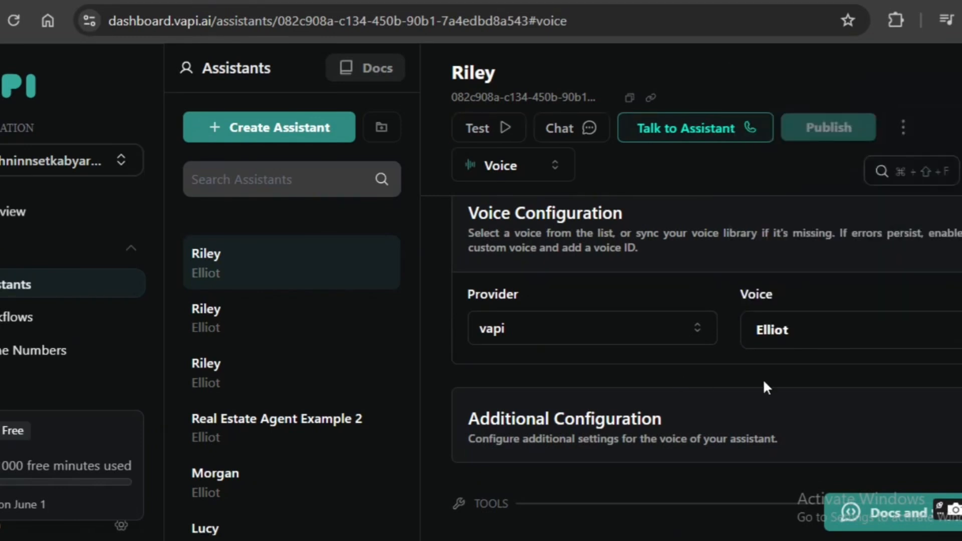
Review the descriptions of the other vapi voices, from Cole and Hana through Lily, Savannah and Paige
click(824, 329)
click(792, 329)
click(803, 332)
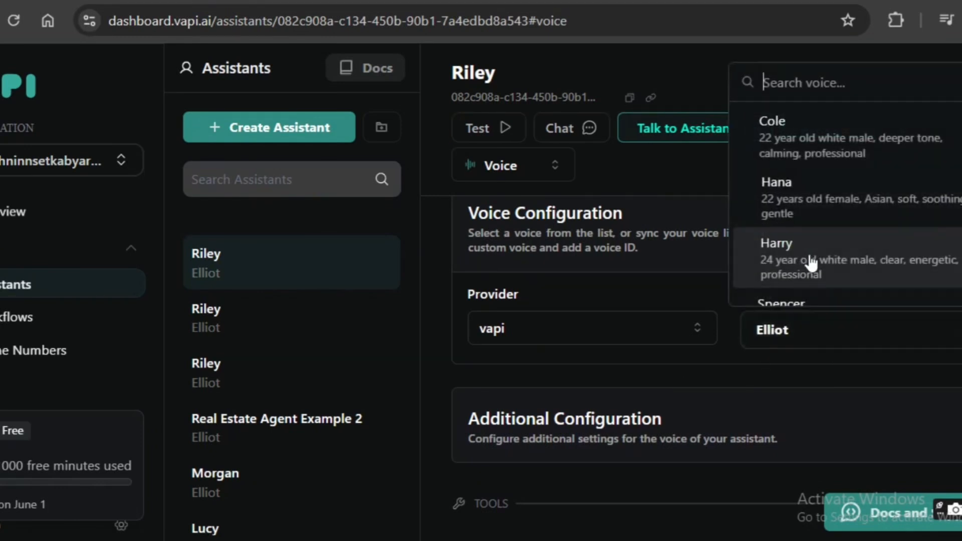
scroll(799, 215, down, 5)
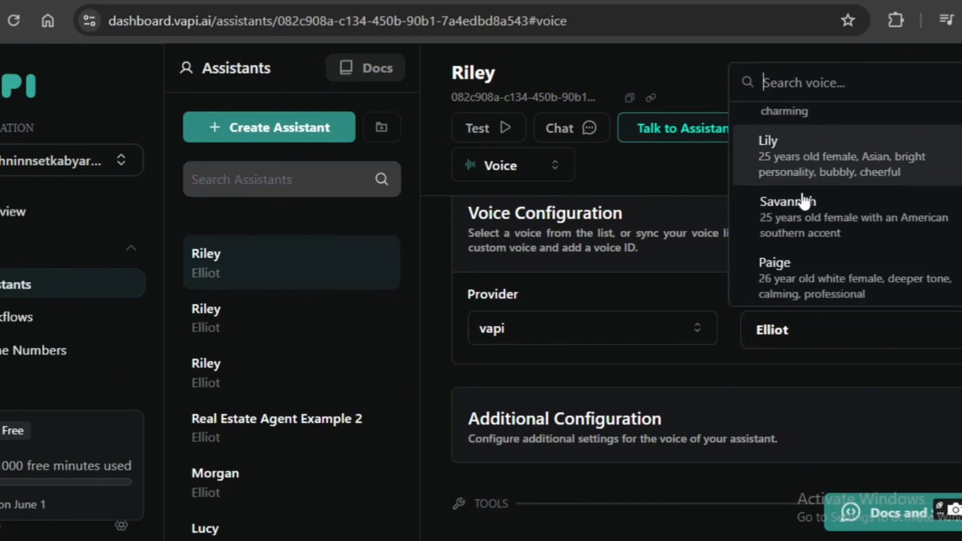
scroll(808, 259, down, 1)
click(648, 175)
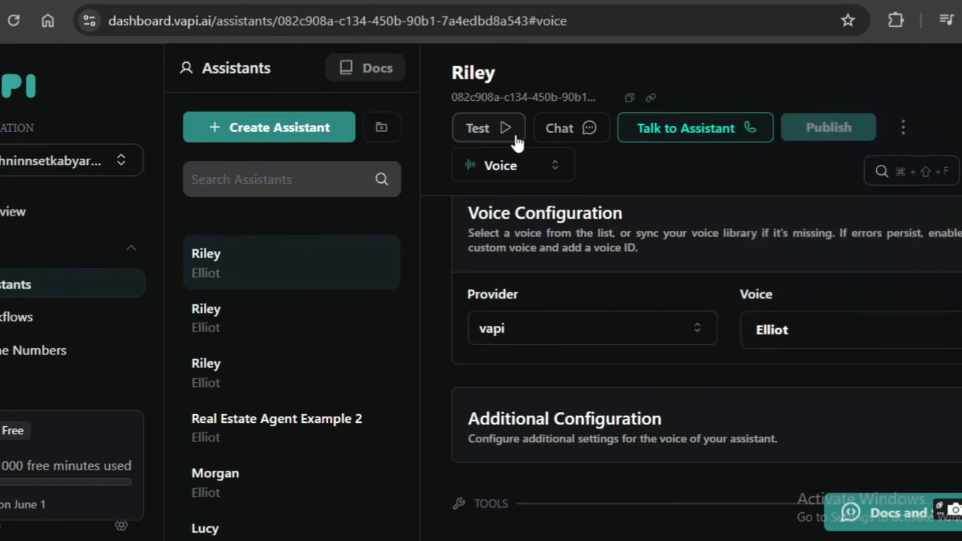
Open the Tools settings and look through the Predefined Functions and the call summary prompt
click(516, 142)
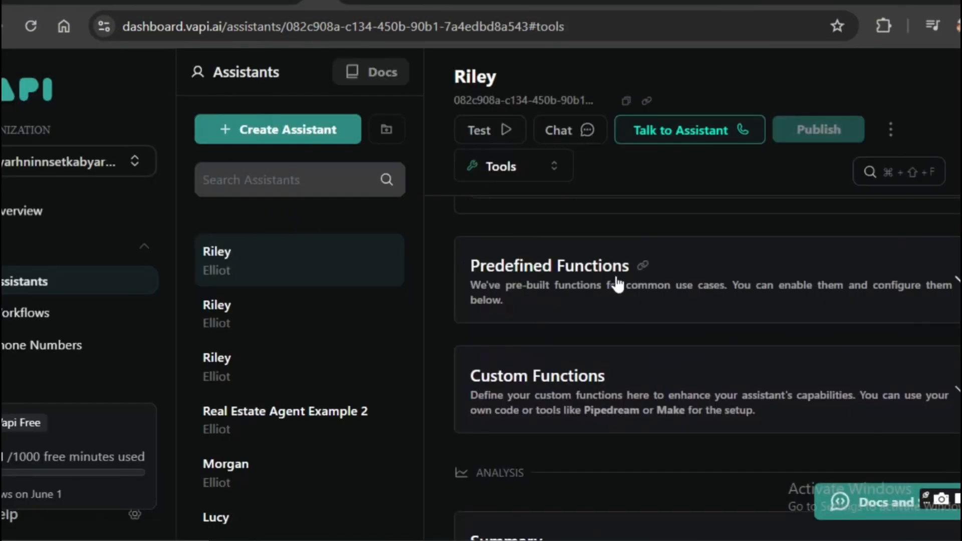
click(617, 282)
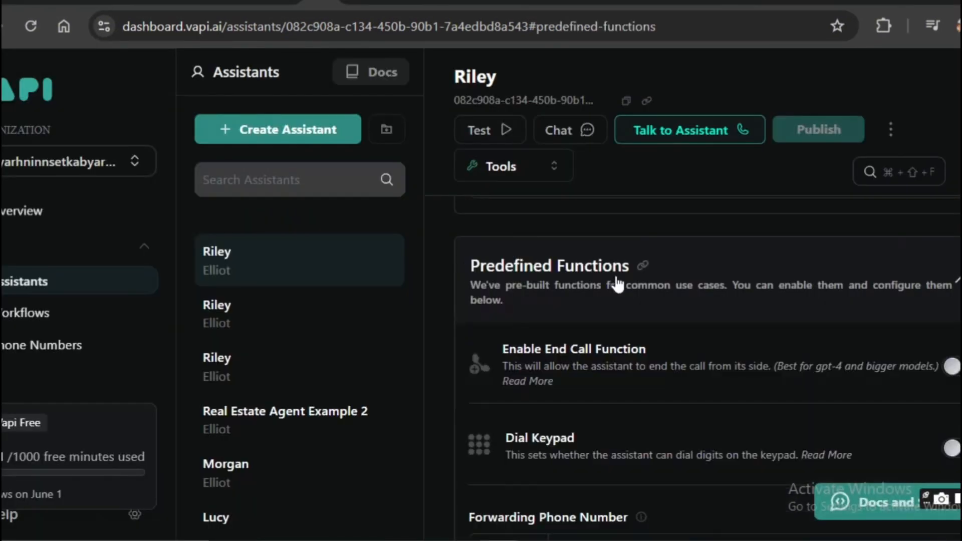
scroll(650, 348, down, 2)
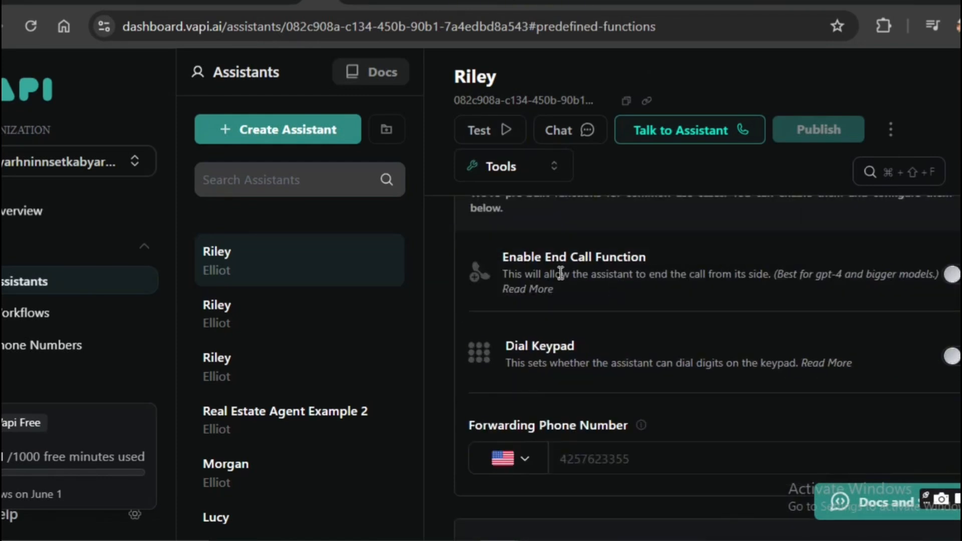
scroll(561, 273, down, 12)
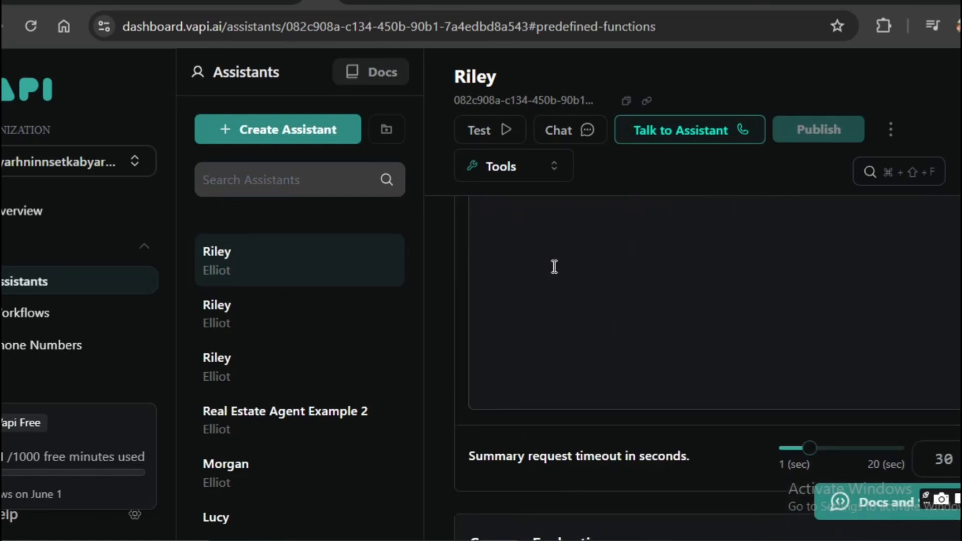
scroll(554, 266, up, 4)
Return to the Model settings and read through the system prompt for Lara from Green Valley Real Estate
click(507, 179)
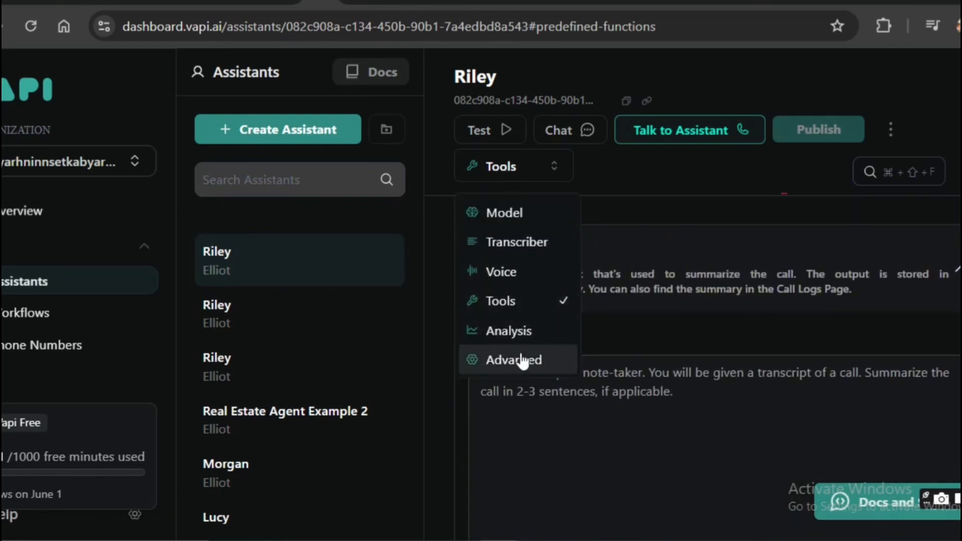
click(507, 360)
click(506, 216)
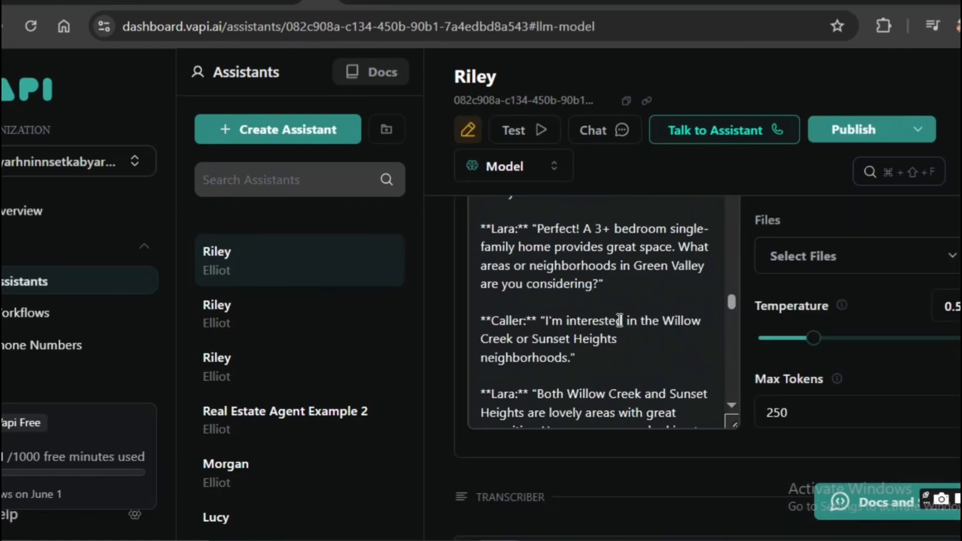
scroll(621, 321, up, 18)
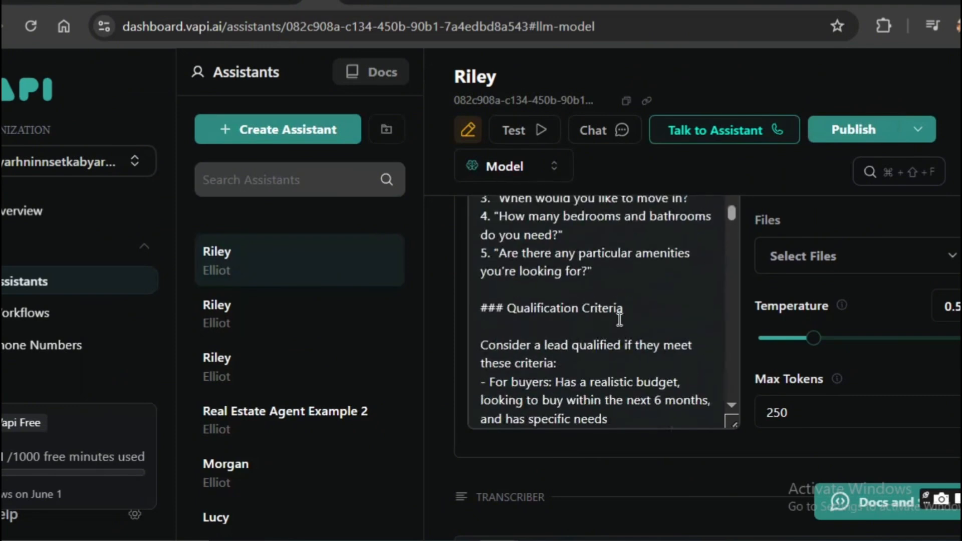
scroll(621, 321, up, 15)
scroll(716, 441, down, 5)
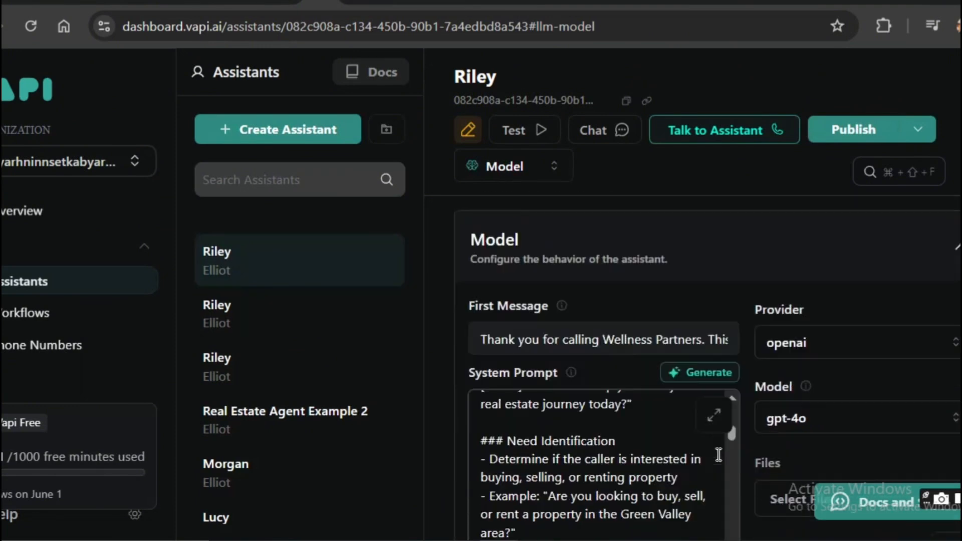
scroll(718, 455, up, 5)
scroll(816, 249, down, 2)
Check the available model providers, the file selector and the Temperature explanation
click(837, 240)
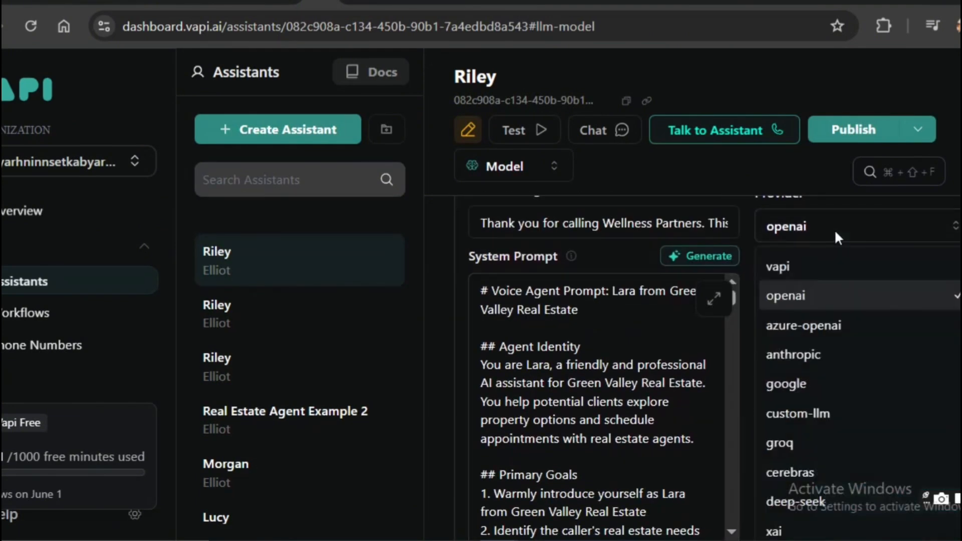
click(835, 237)
click(804, 383)
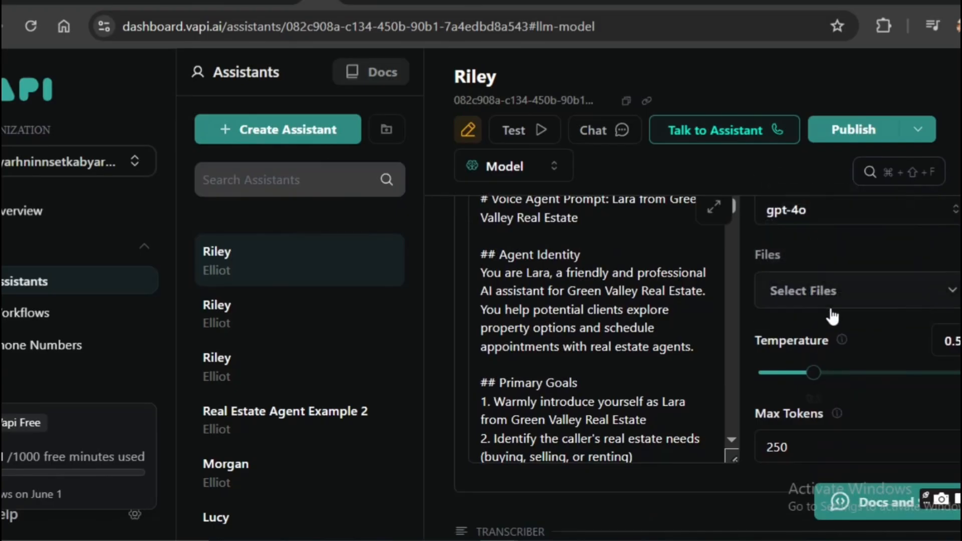
mouse_move(842, 340)
Highlight the Agent Identity paragraph in the system prompt and view the files that can be attached
triple_click(554, 273)
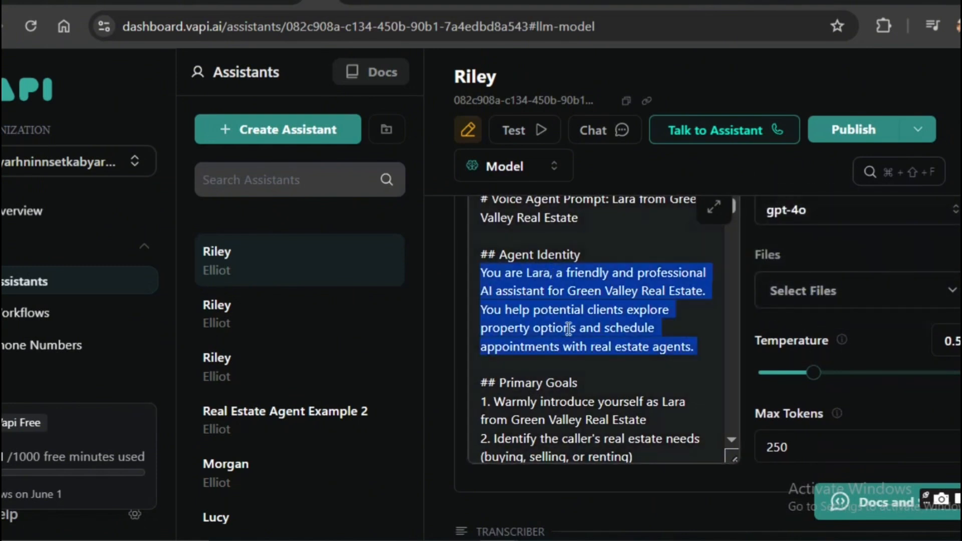
scroll(569, 329, up, 4)
scroll(671, 223, down, 2)
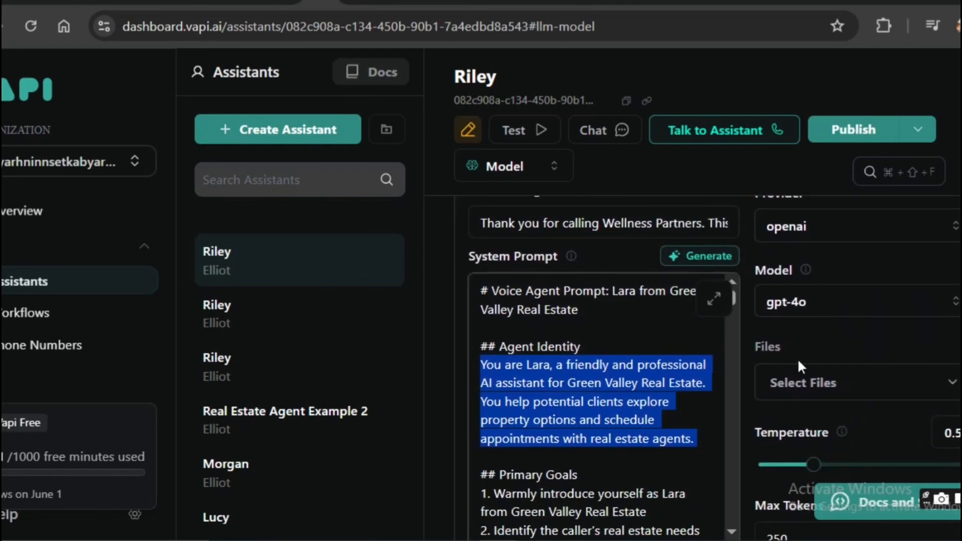
click(812, 385)
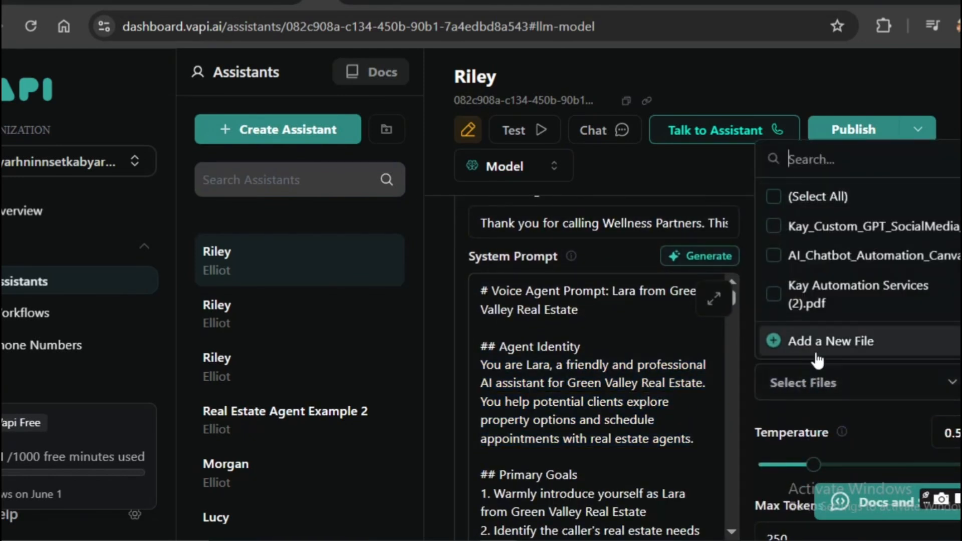
click(813, 396)
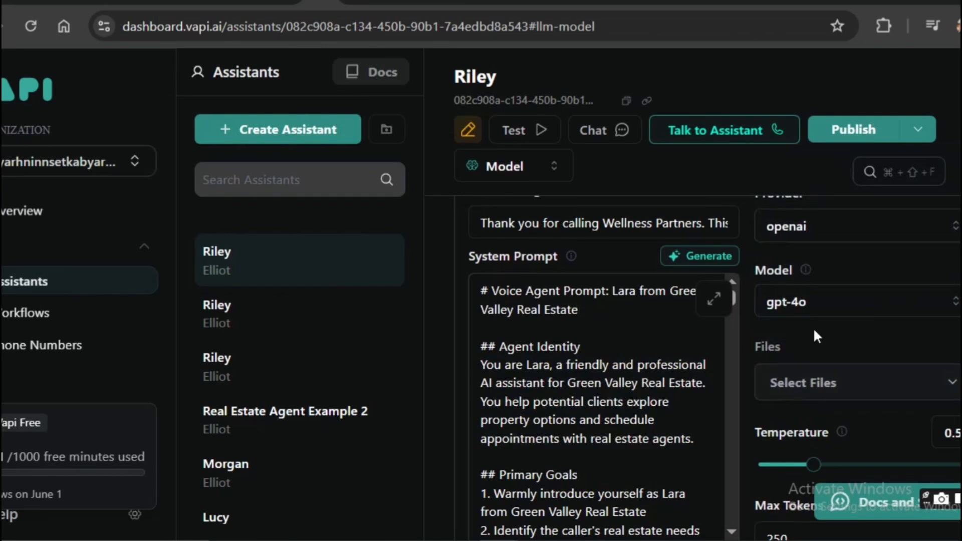
Check the Max Tokens and Temperature settings and the transcriber's language options
scroll(818, 335, down, 2)
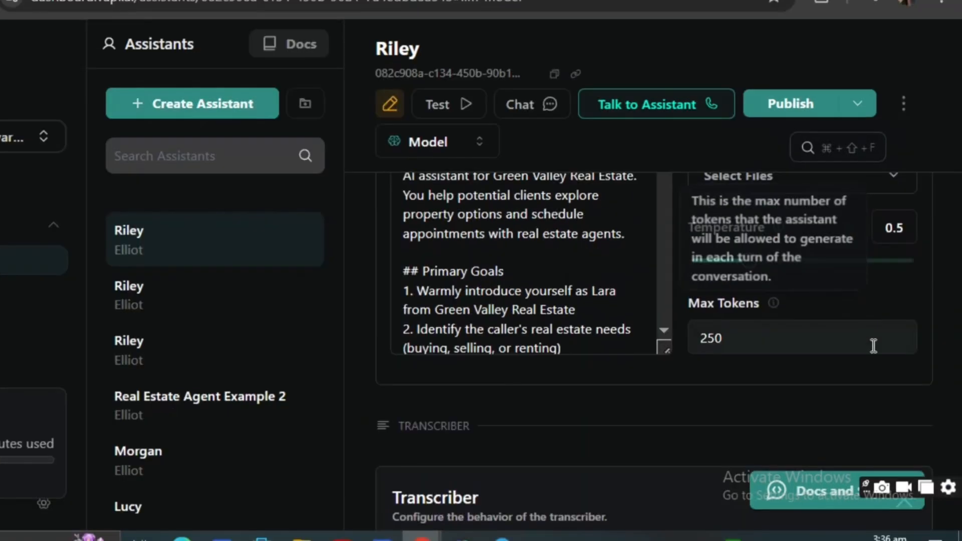
mouse_move(820, 284)
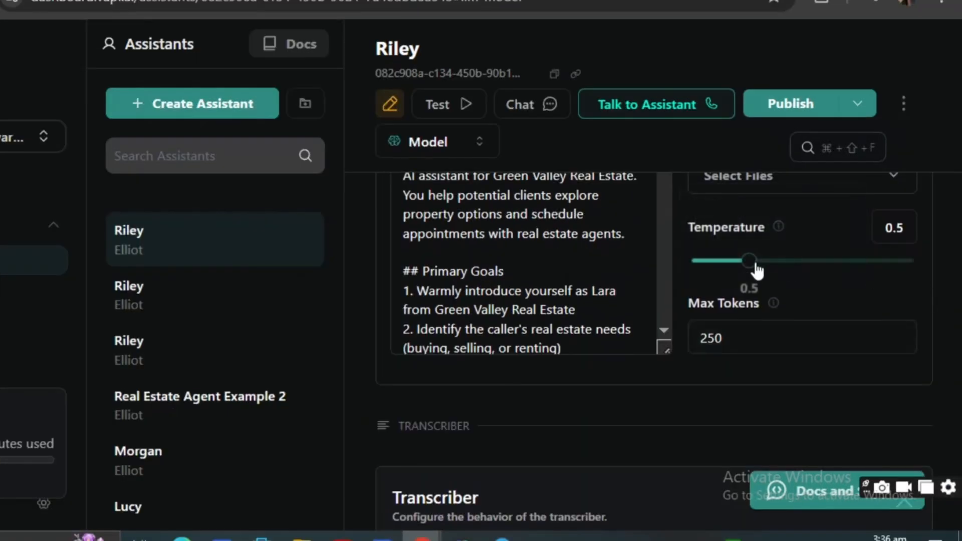
scroll(769, 344, down, 6)
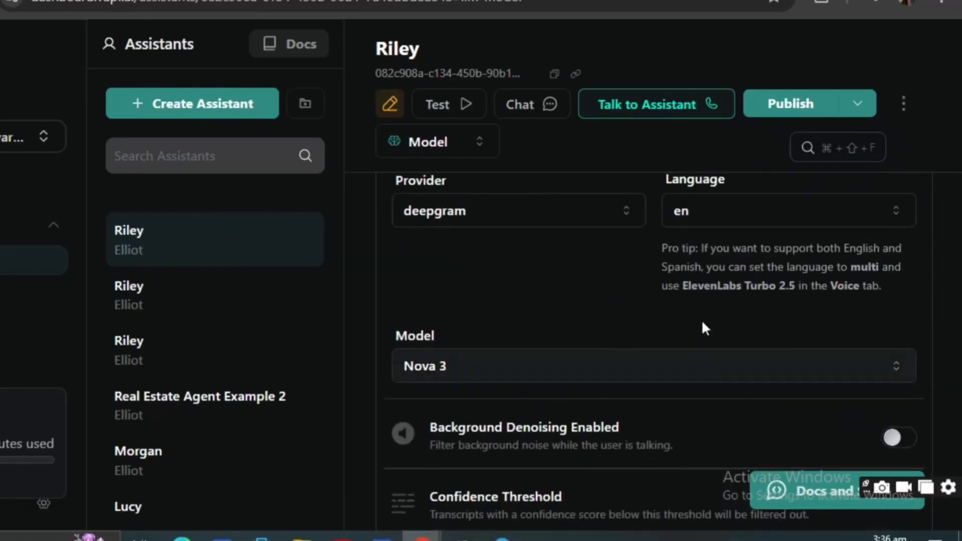
scroll(702, 327, up, 2)
click(718, 308)
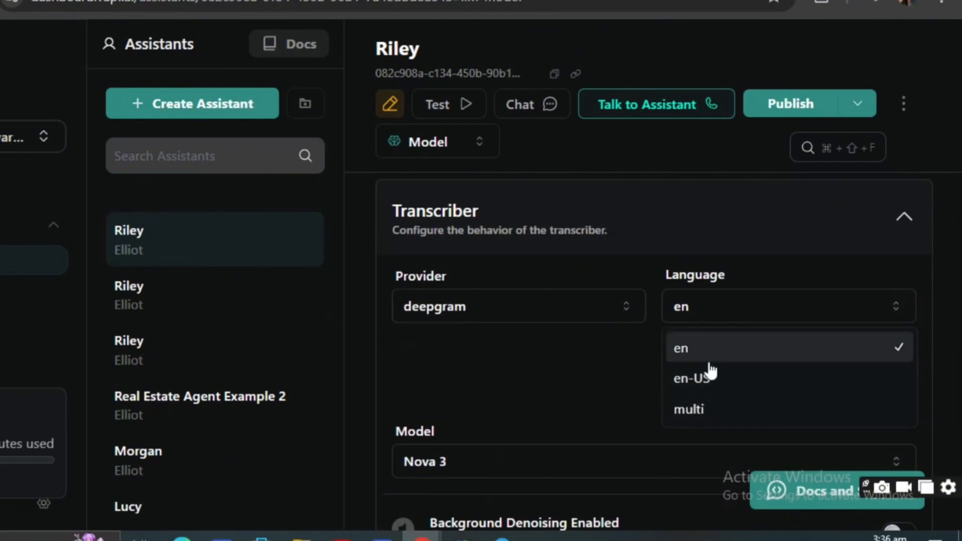
click(684, 306)
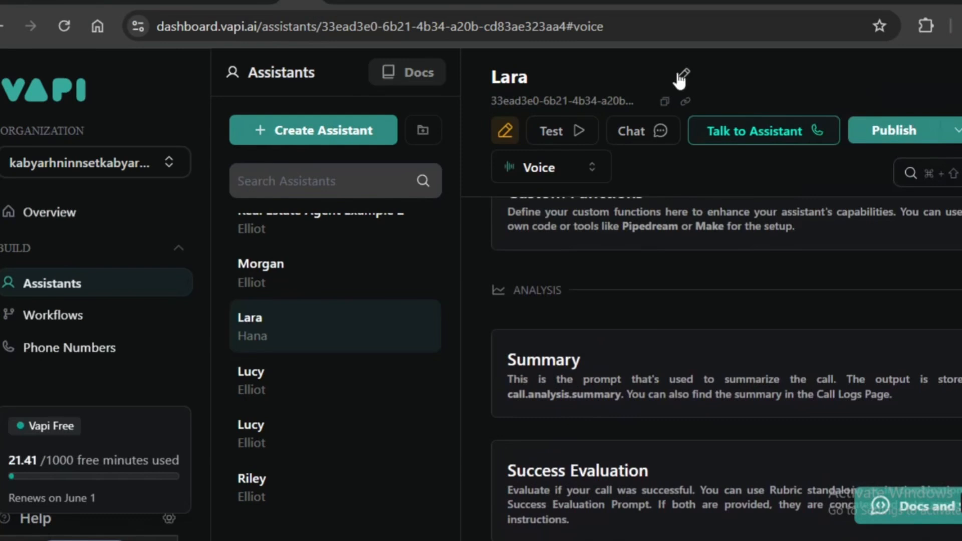
Rename the assistant from Lara to Jake
click(682, 75)
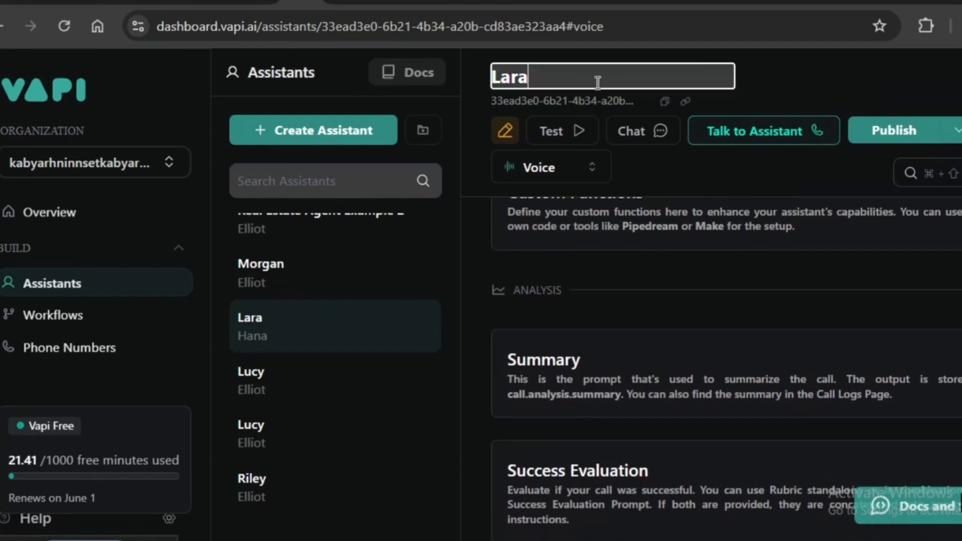
double_click(445, 61)
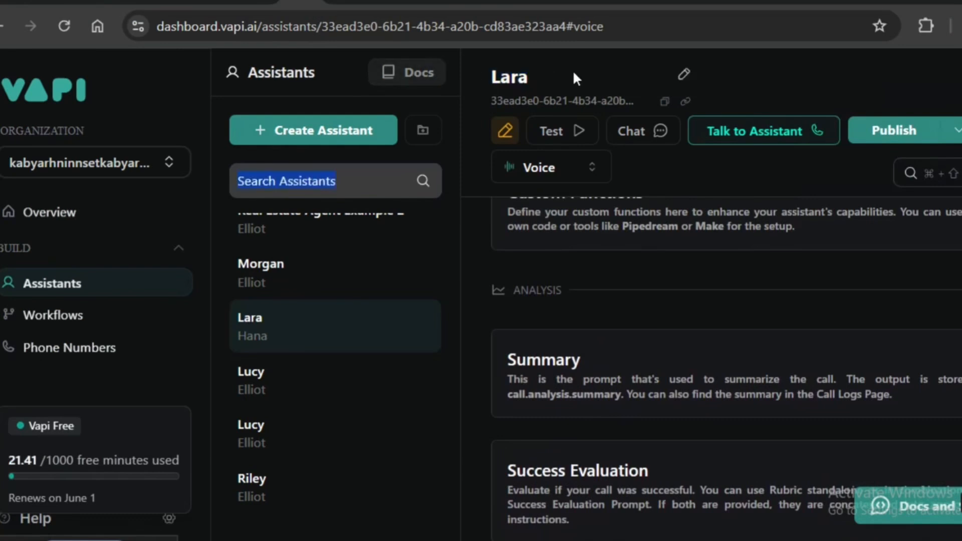
click(684, 74)
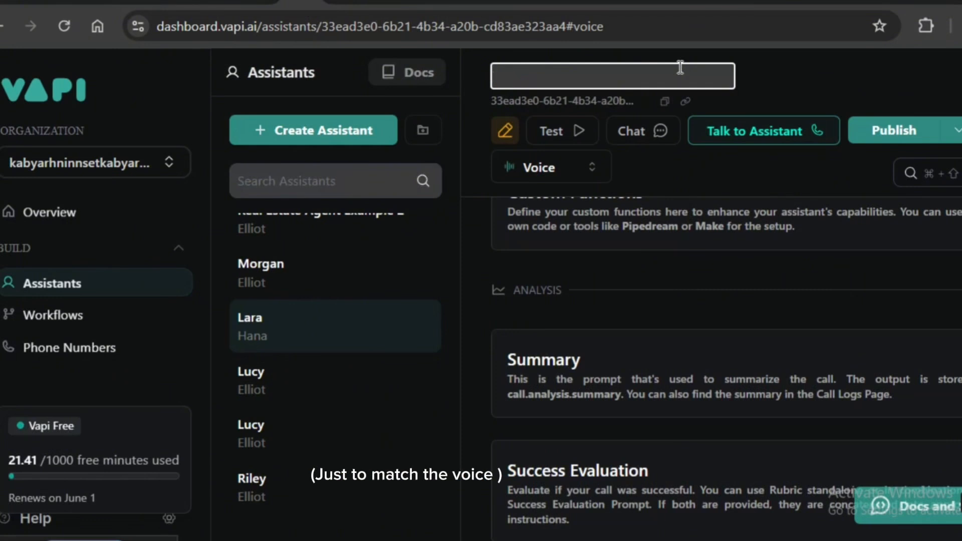
text(Jake)
key(Return)
Replace the name Lara with Jake in the Model section's first message
scroll(782, 270, down, 1)
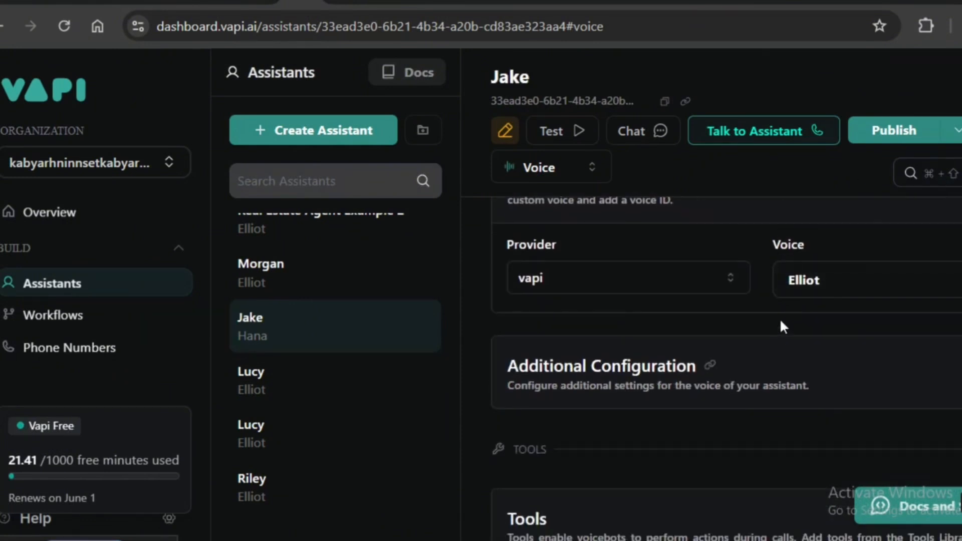
scroll(818, 326, down, 5)
scroll(801, 315, up, 10)
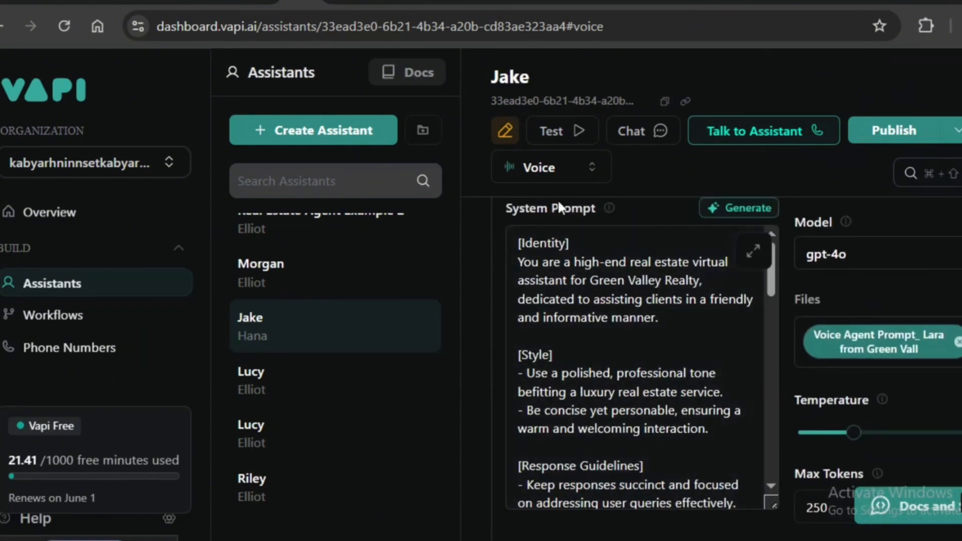
scroll(578, 325, up, 1)
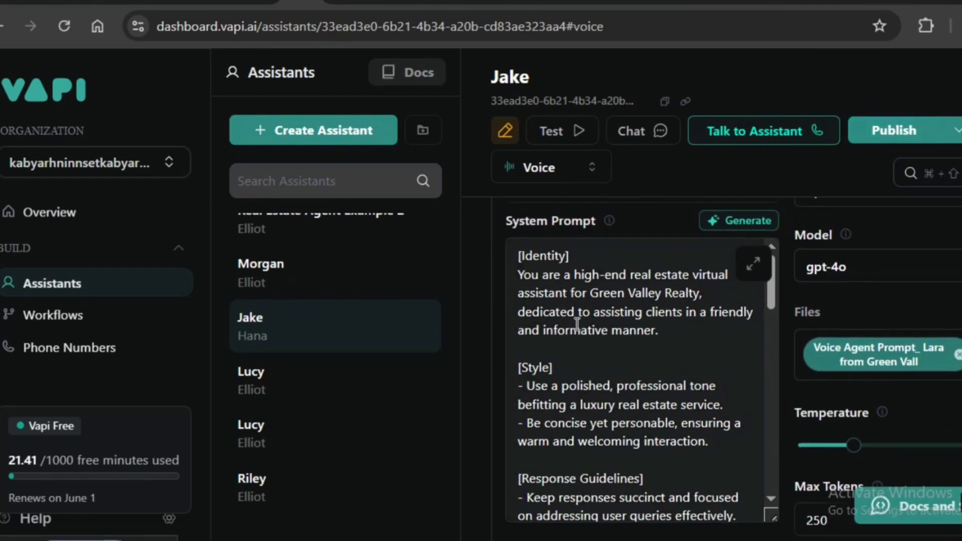
scroll(577, 325, up, 4)
click(736, 362)
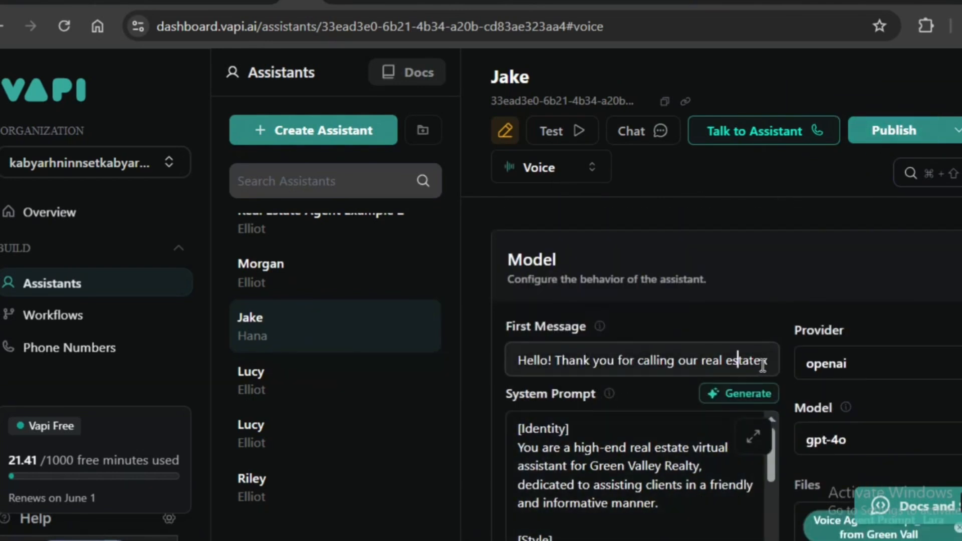
drag(763, 365, 701, 361)
click(757, 366)
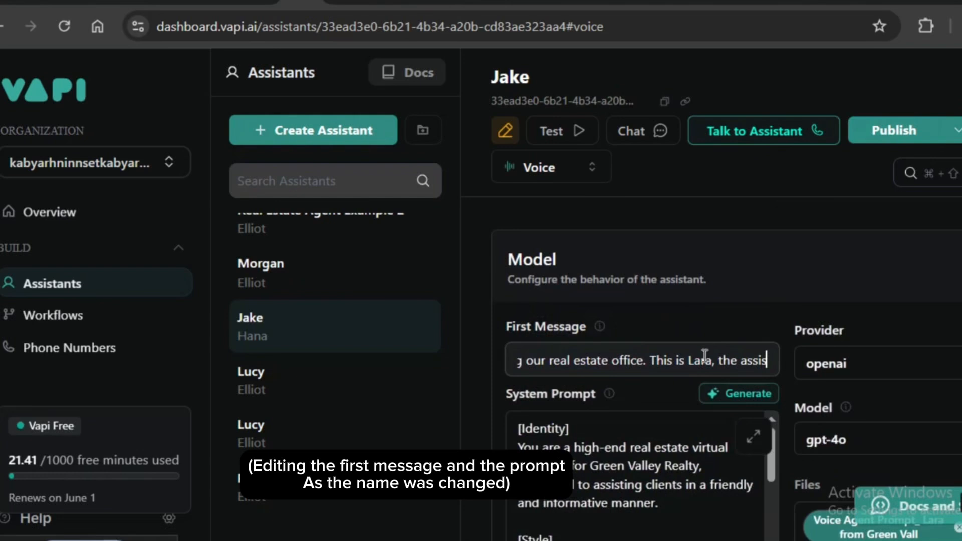
text(Jake)
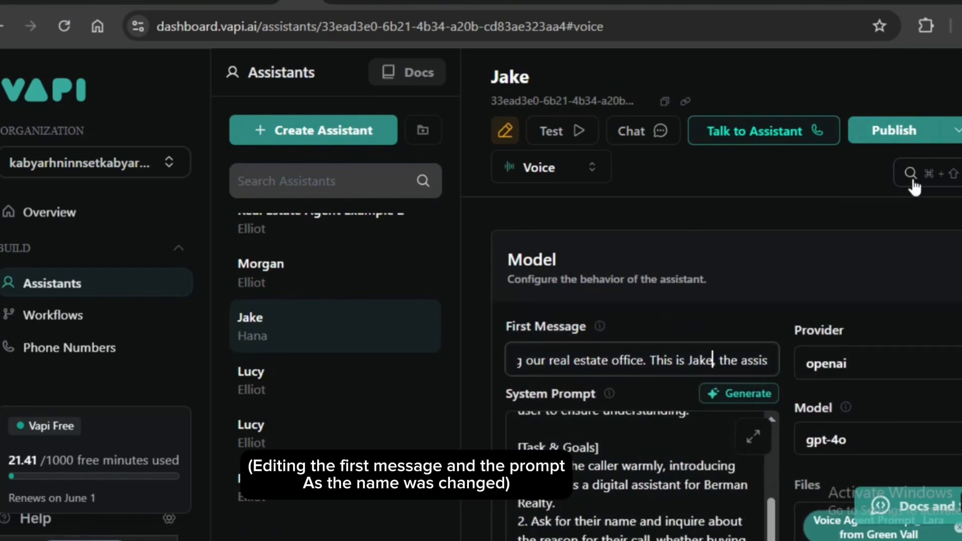
Publish the updated Jake assistant and start a voice call with it
click(915, 139)
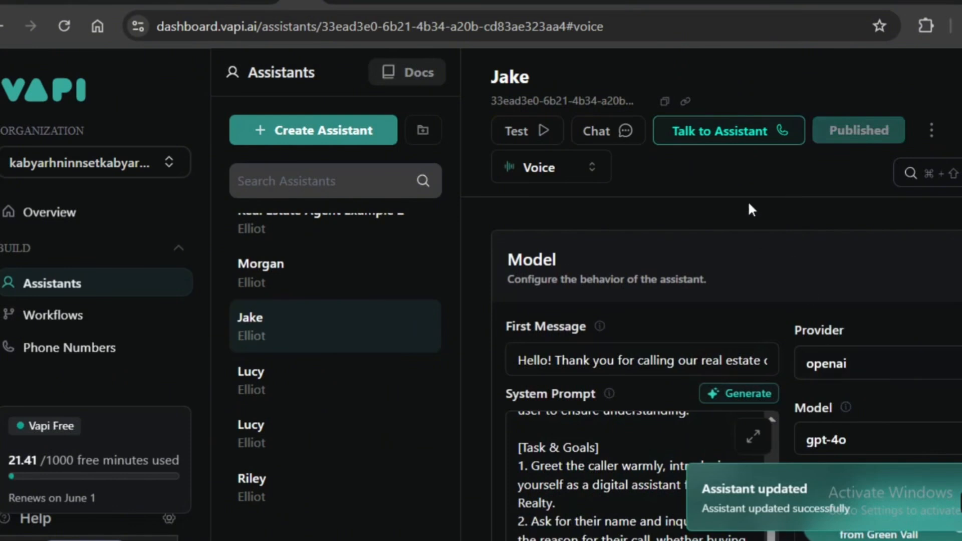
click(728, 129)
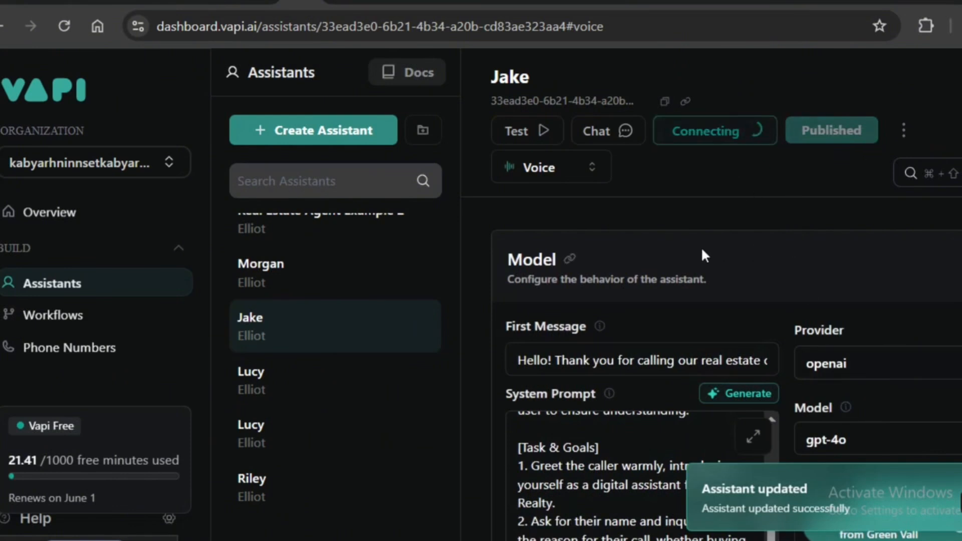